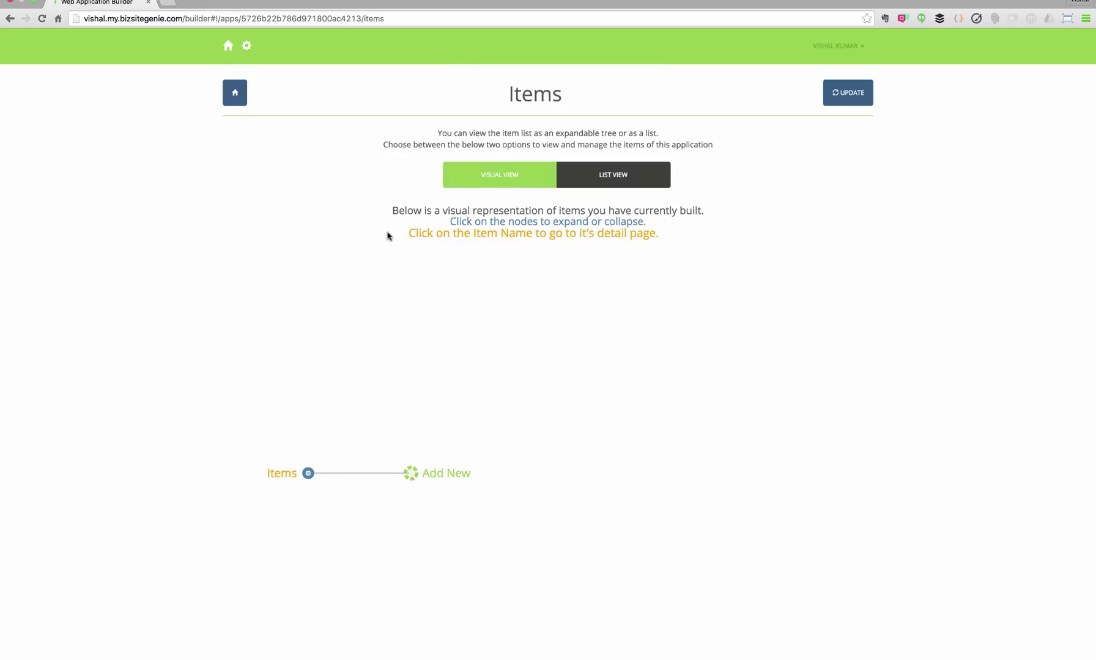
- Create a Customer item and paste in its six properties
click(458, 475)
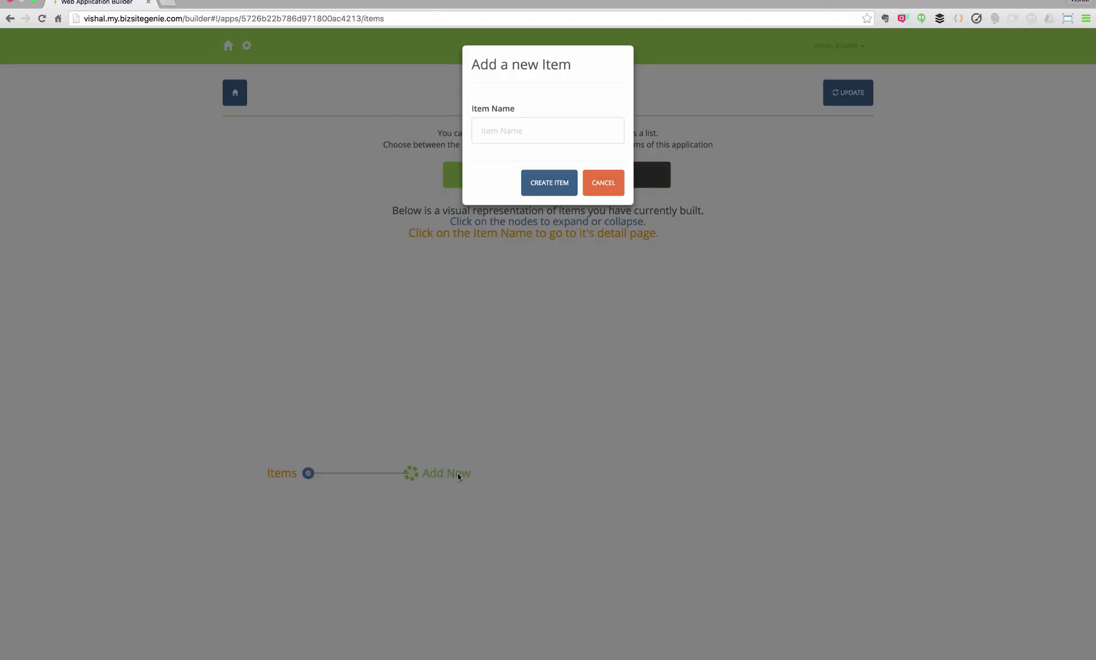
text(Customer)
click(542, 184)
click(393, 587)
click(369, 305)
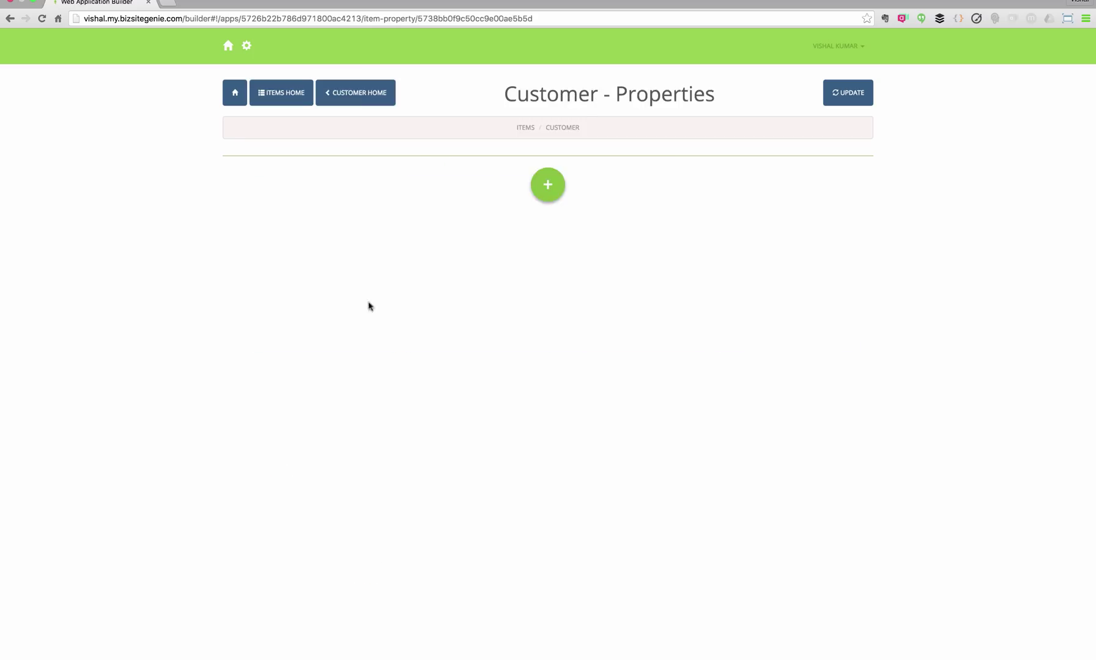
click(547, 185)
text(First Name, Last Name, Email, Phone, Purchase Count, Last Purchase Date)
click(662, 431)
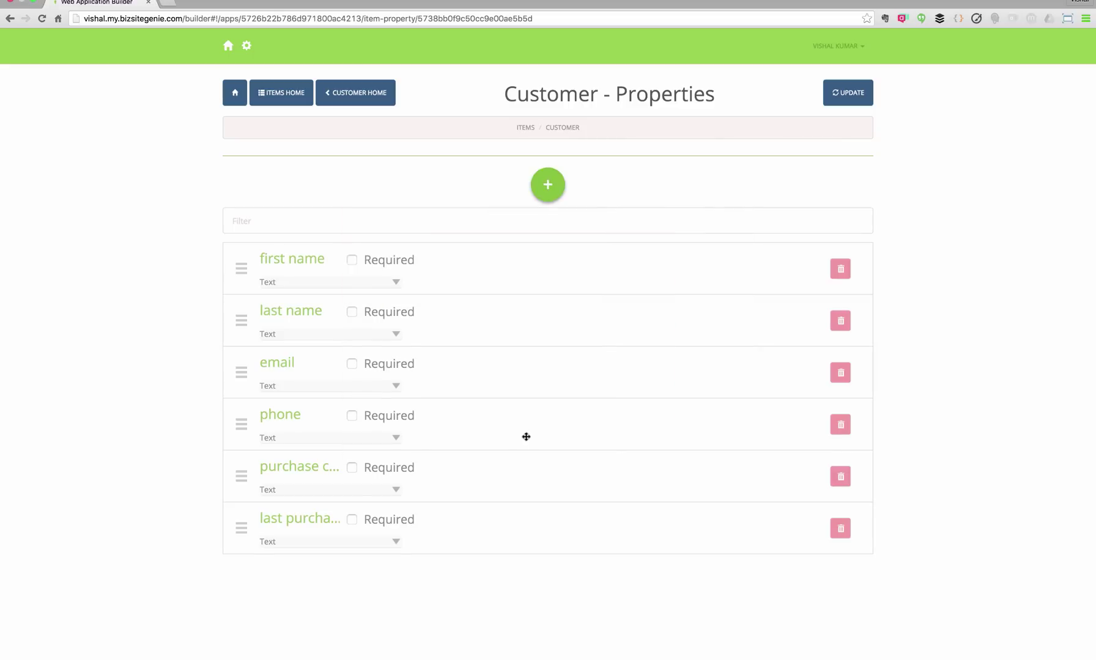
- Make phone and purchase count Integer and last purchase date Date and Time
click(395, 438)
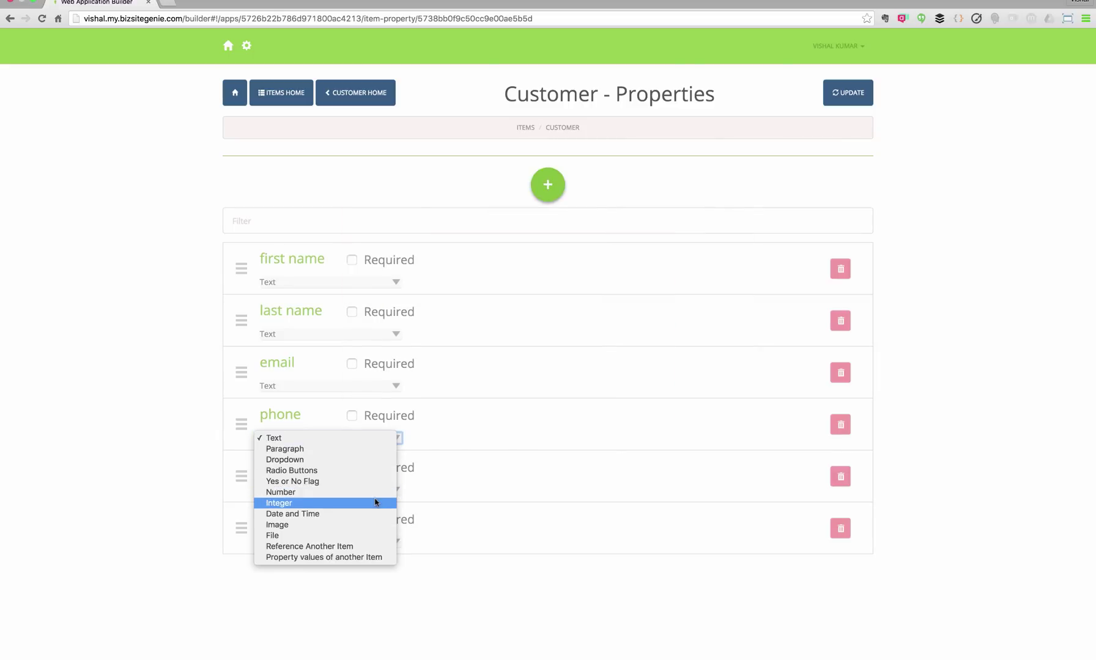
click(375, 503)
click(395, 541)
click(367, 618)
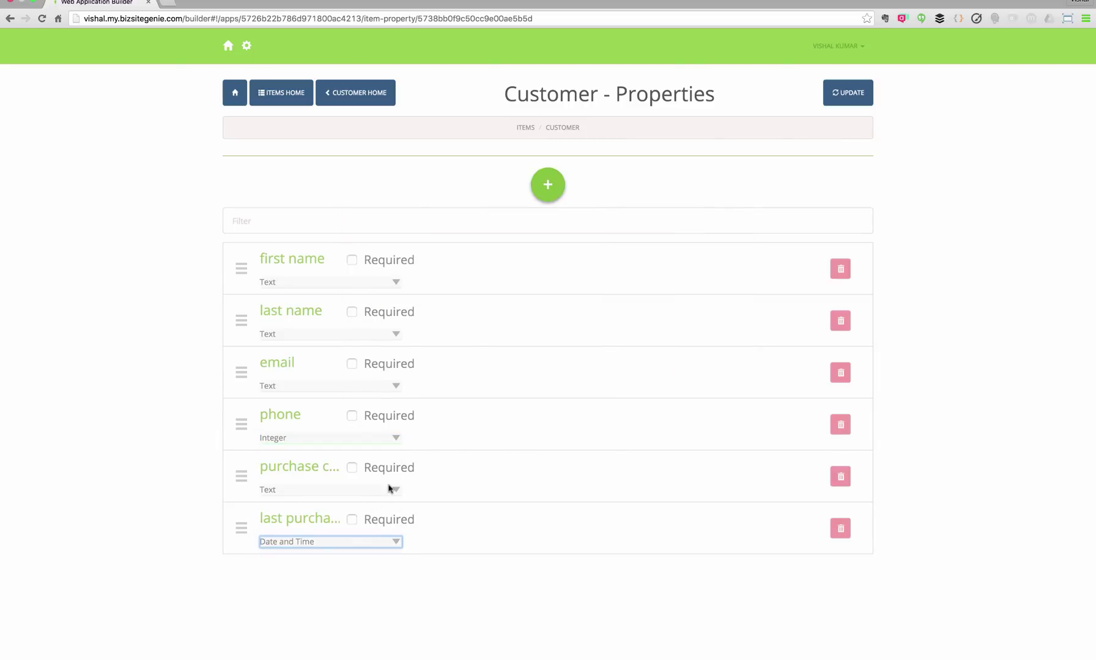
click(393, 490)
click(357, 554)
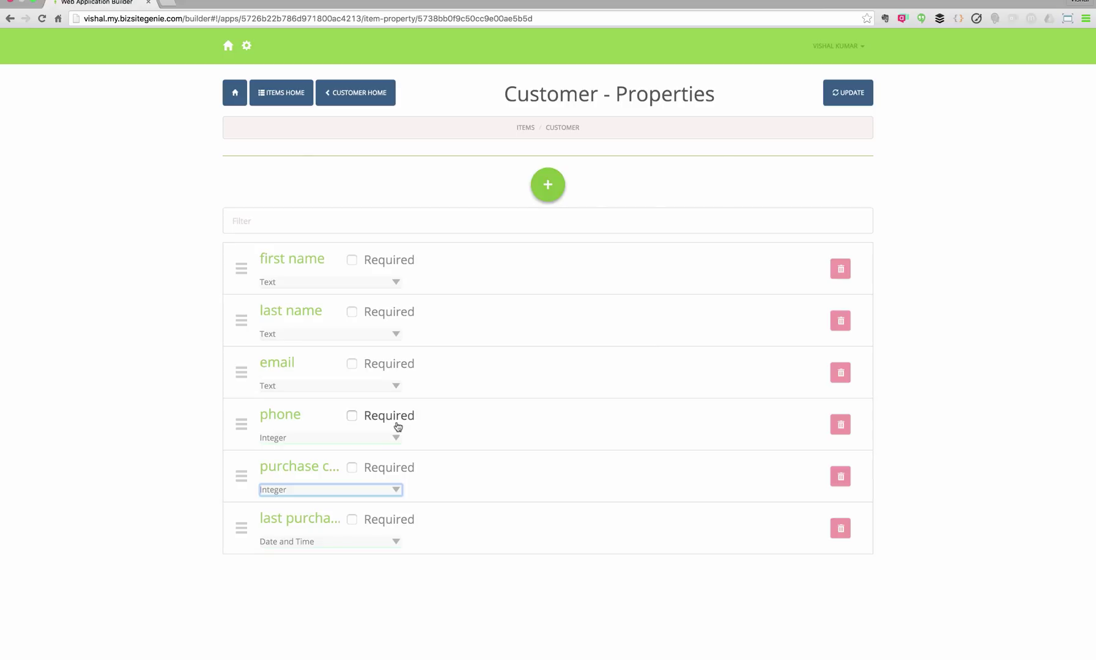
- Regenerate the web application and go to its Customers section
click(848, 96)
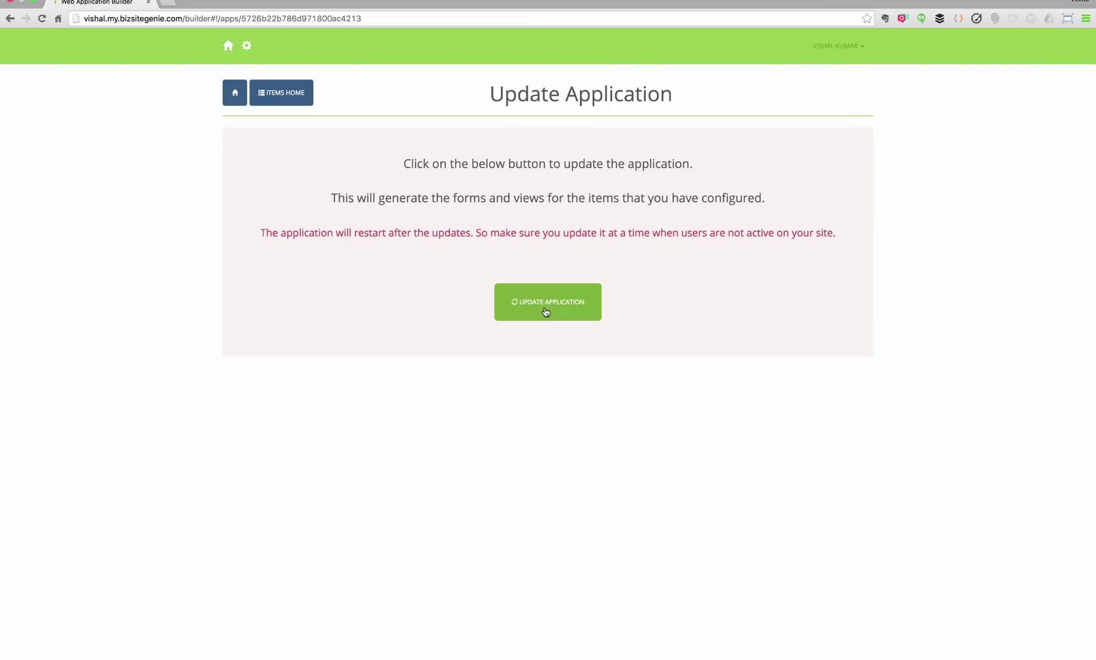
click(545, 311)
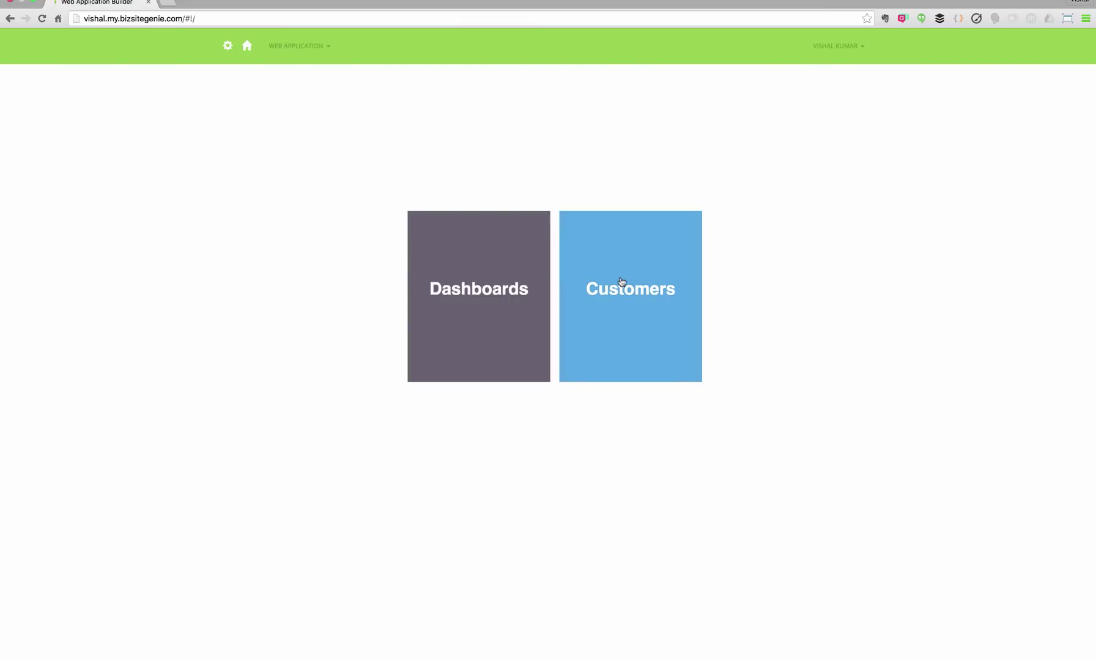
click(621, 282)
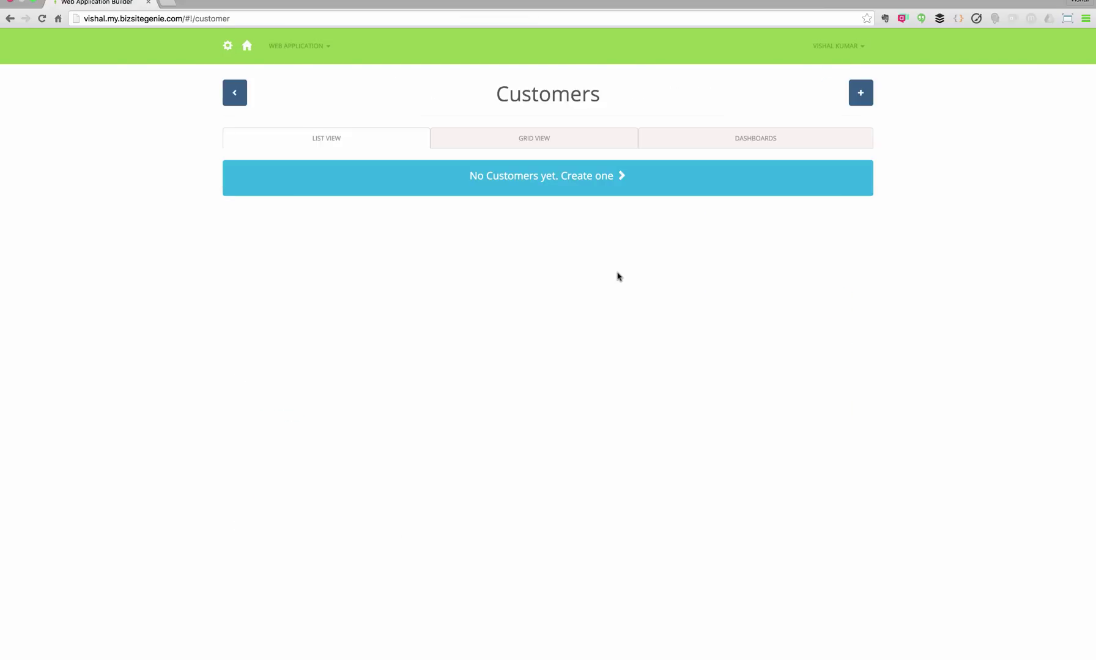
- Add a new customer record, then edit it and save it again
click(597, 177)
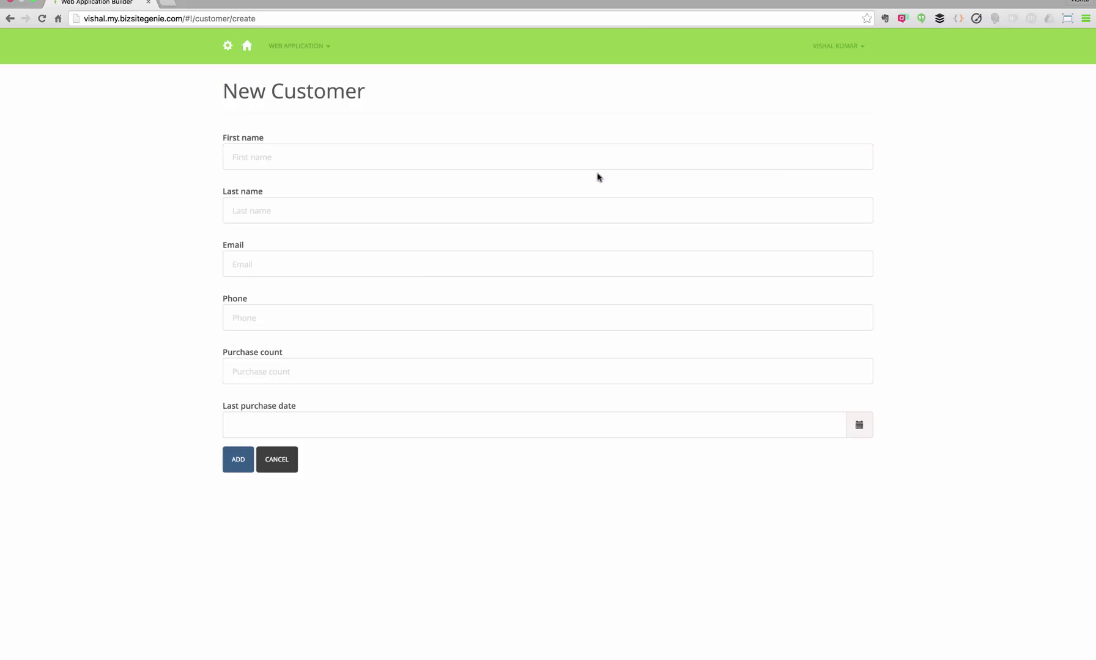
click(244, 467)
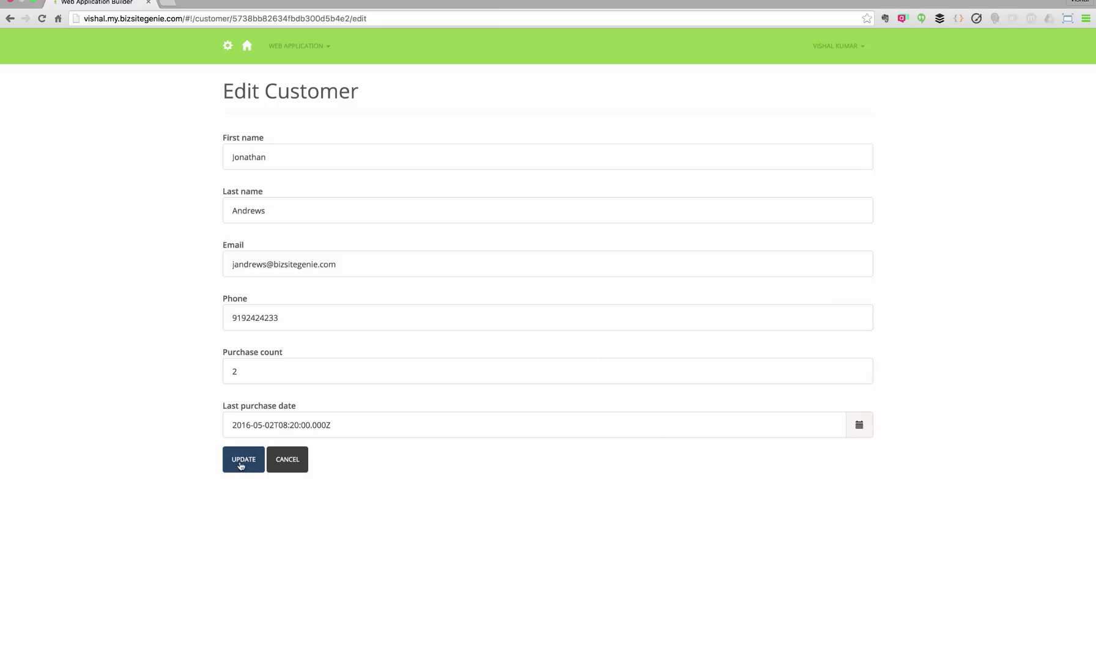
click(242, 465)
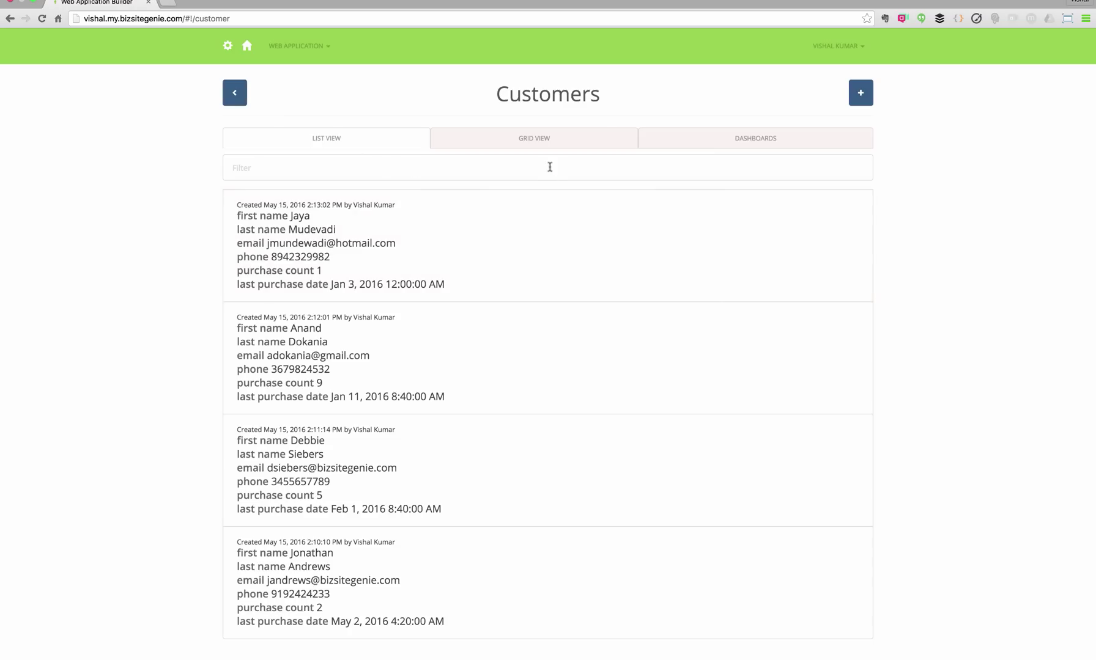
- Show customers in Grid View, inspect the first customer's details, then return to the builder
click(545, 136)
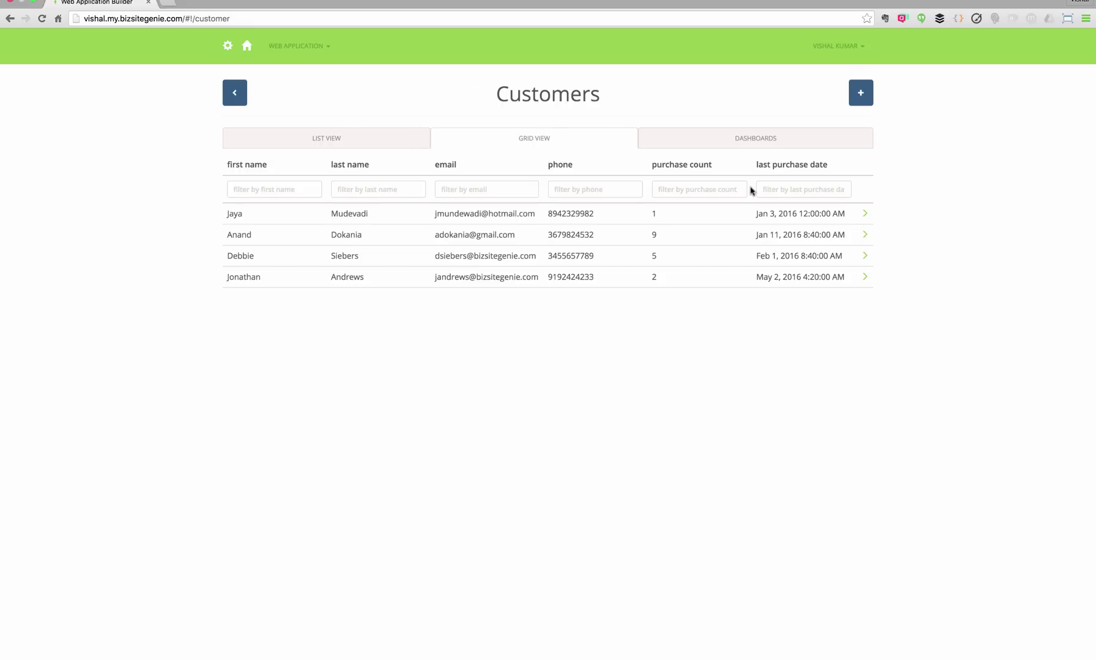
click(864, 213)
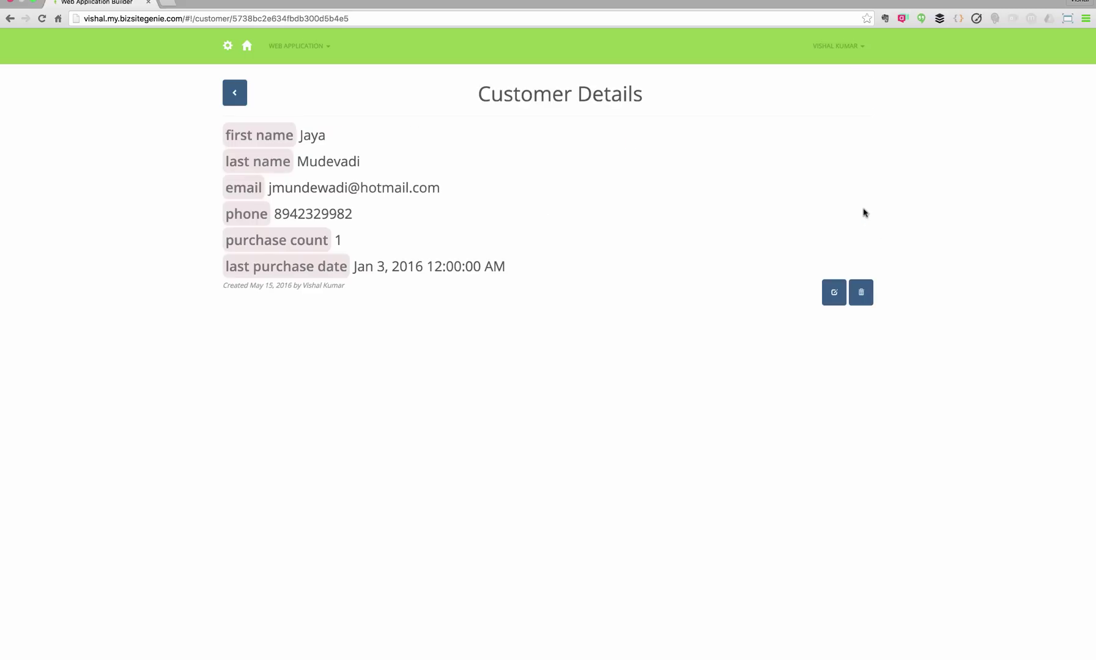
click(235, 93)
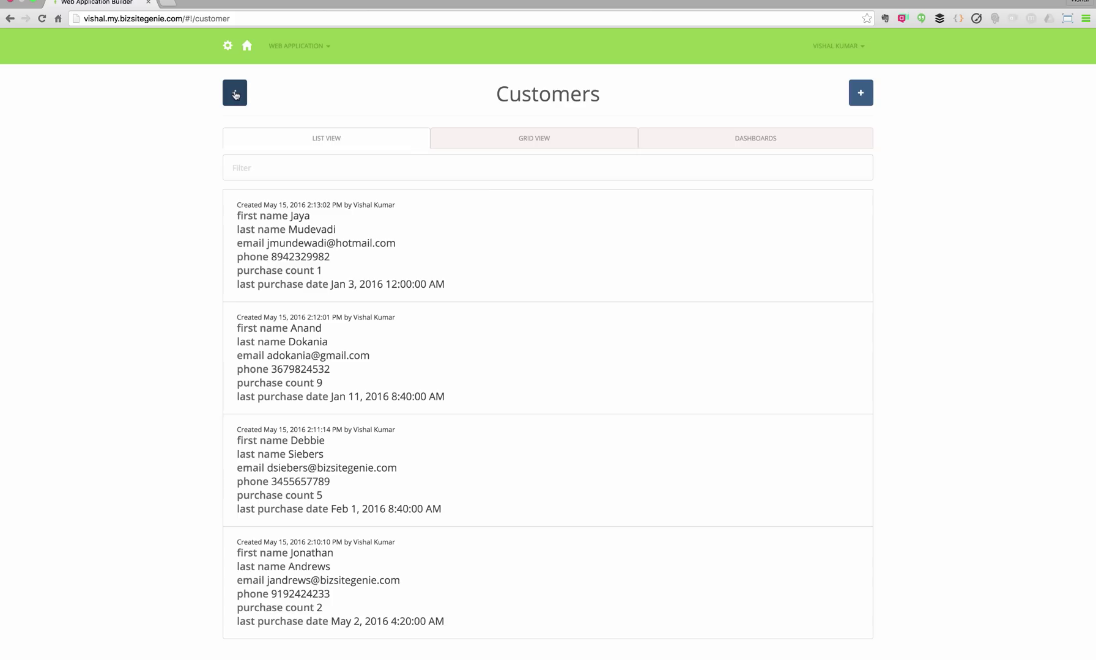
click(235, 93)
- Add a top-level item named Department to the items tree
click(399, 225)
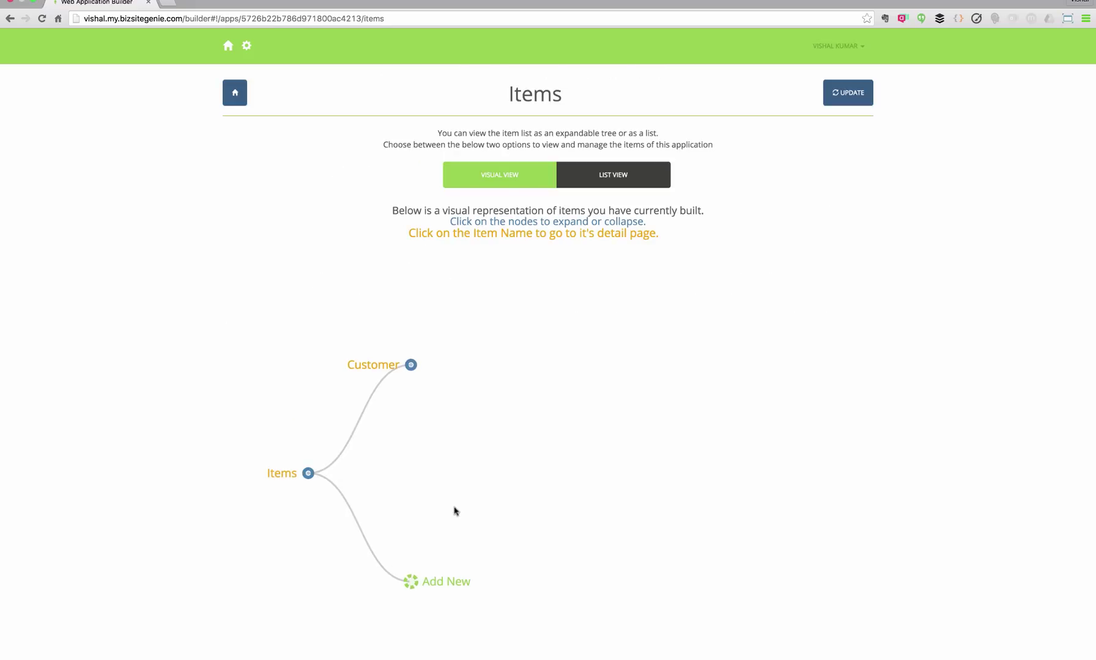
click(442, 583)
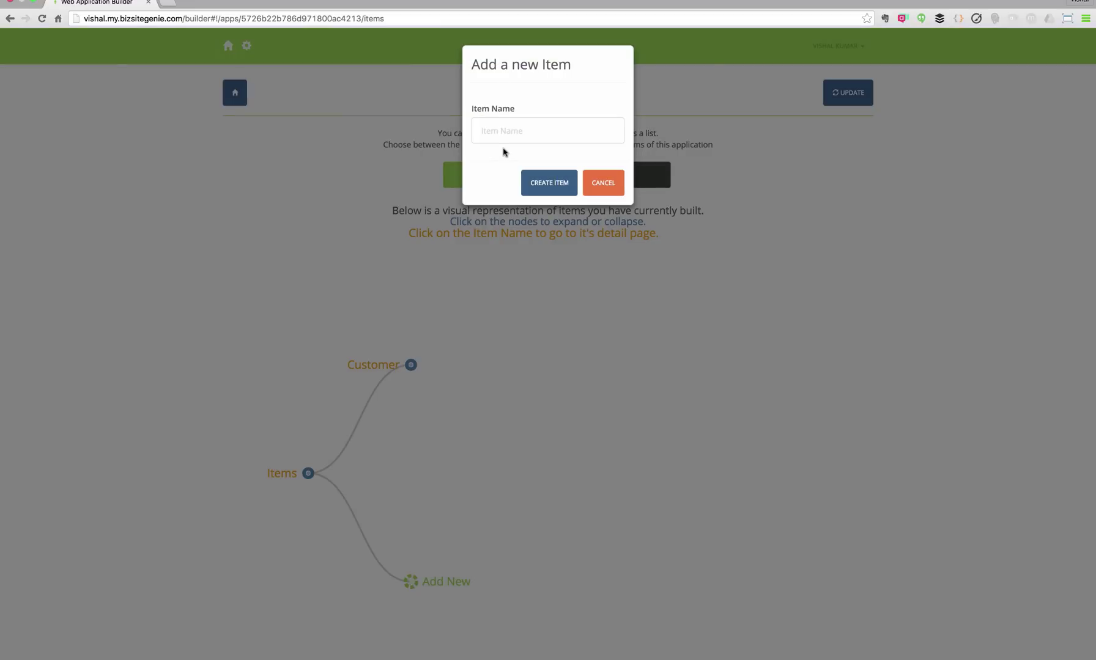
click(510, 139)
text(Department)
click(557, 187)
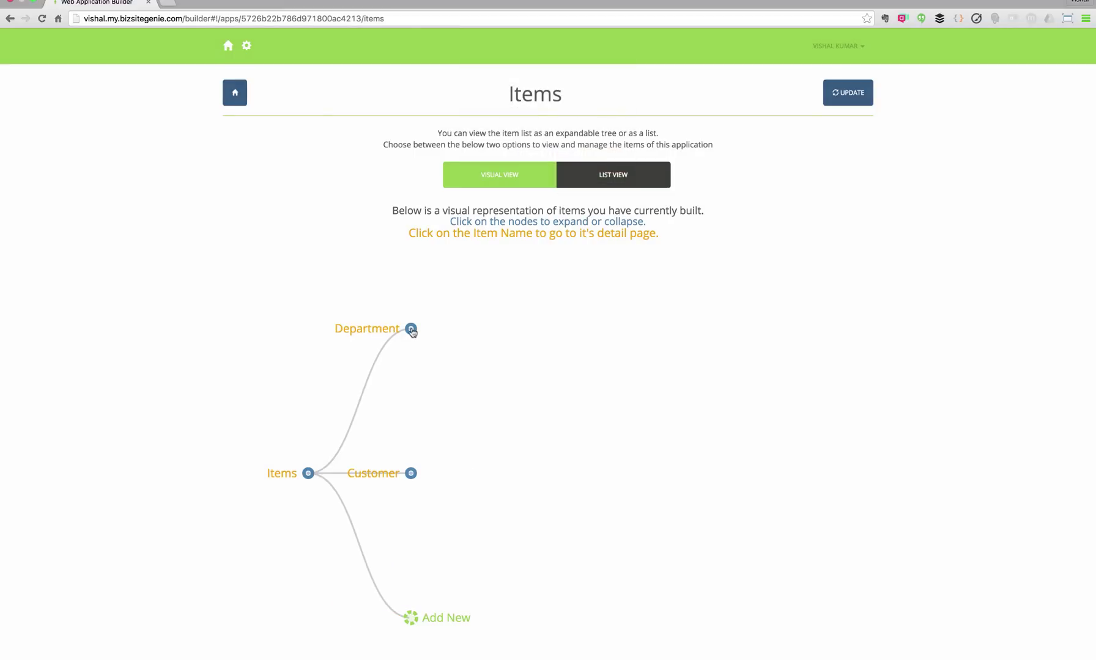
- Add an Employee item nested under Department
click(411, 330)
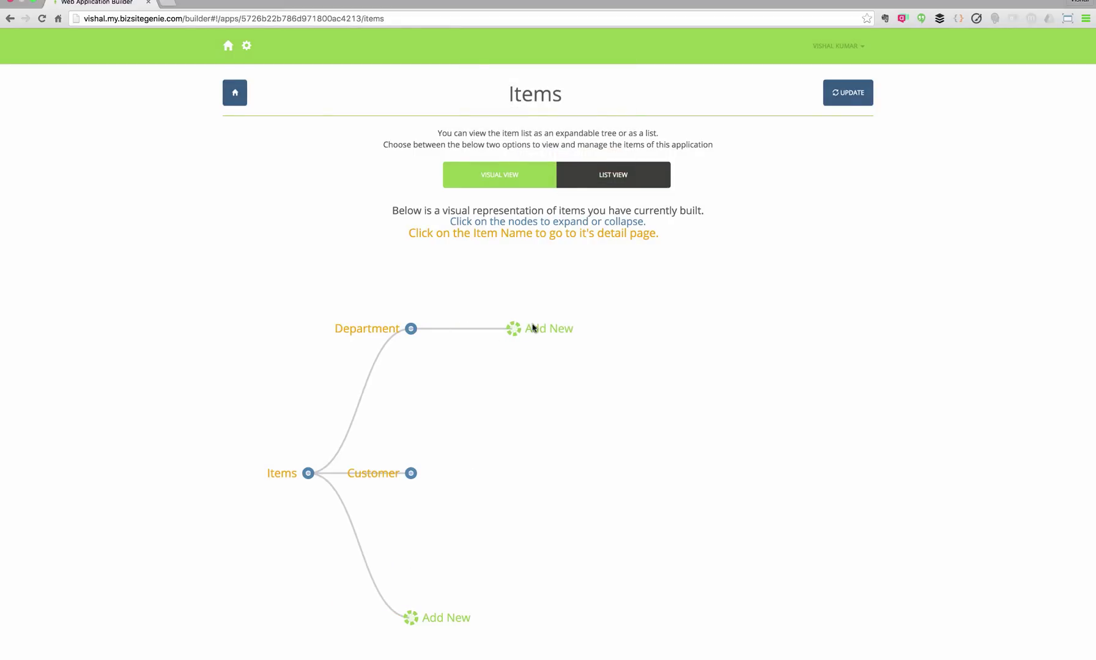
click(533, 328)
text(Employee)
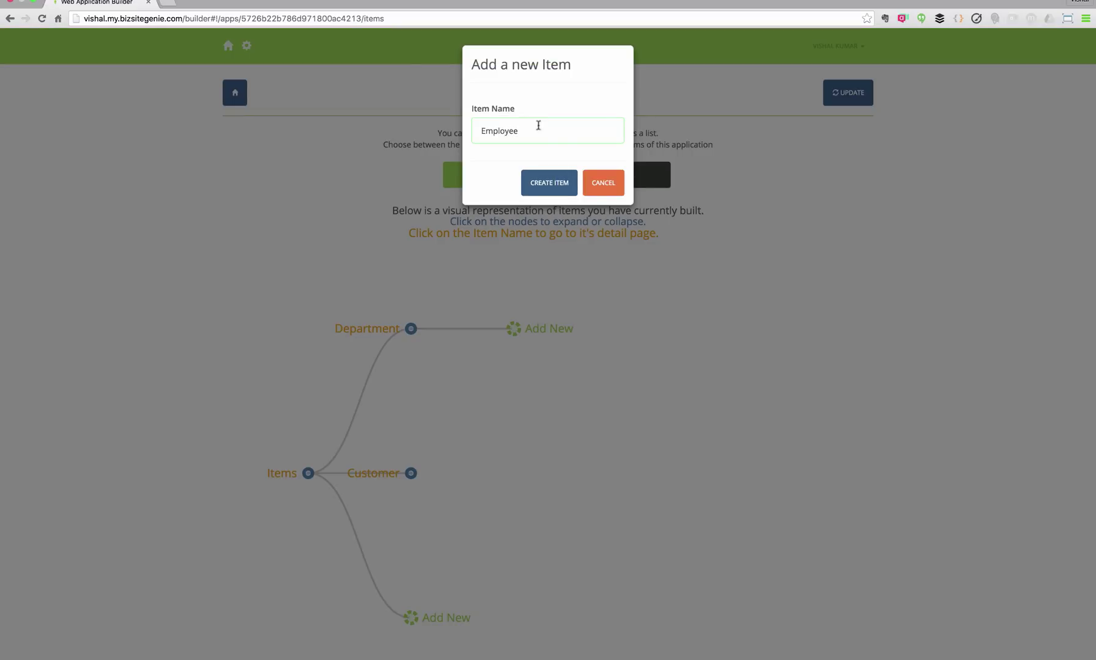
click(549, 182)
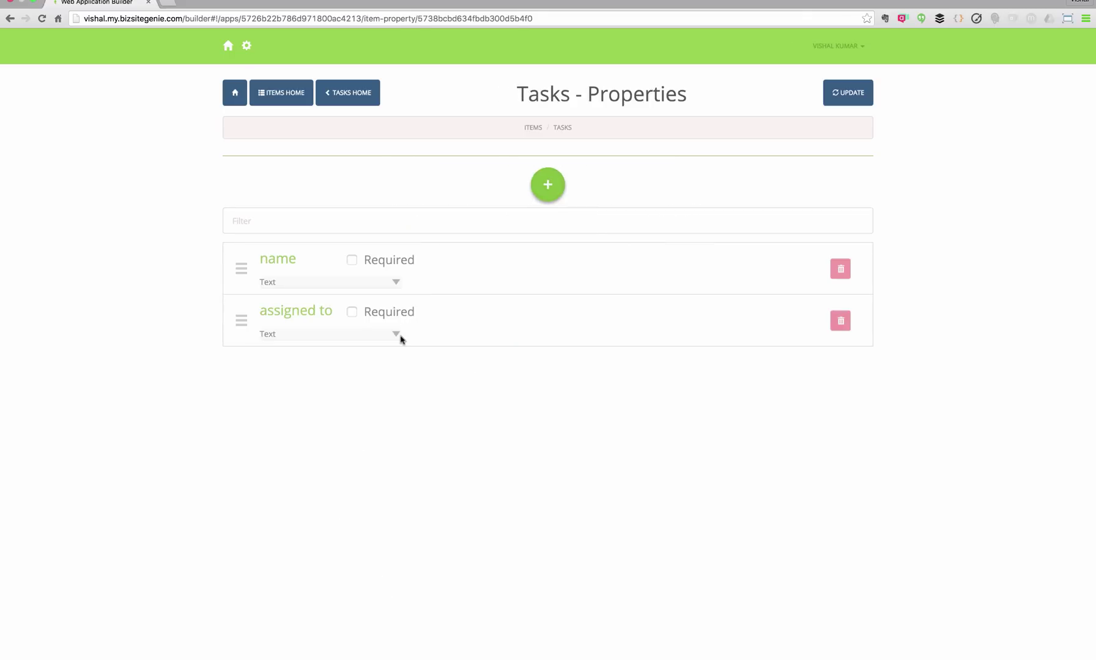
- Make Tasks' assigned to reference Employee, displaying first name and last name
click(396, 336)
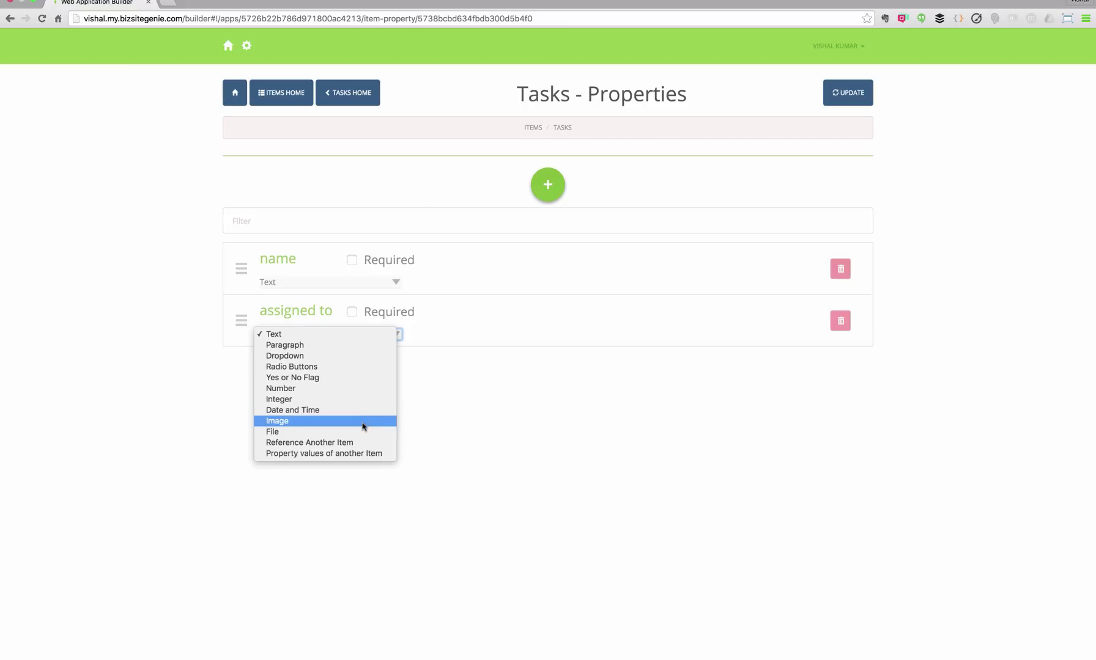
click(362, 443)
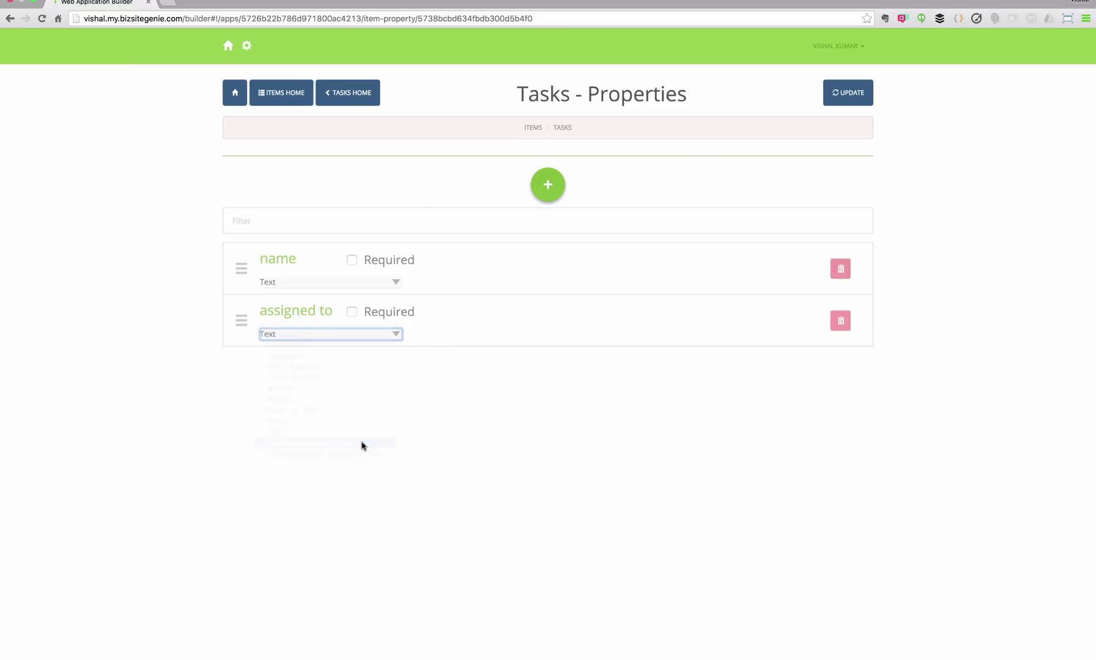
click(422, 340)
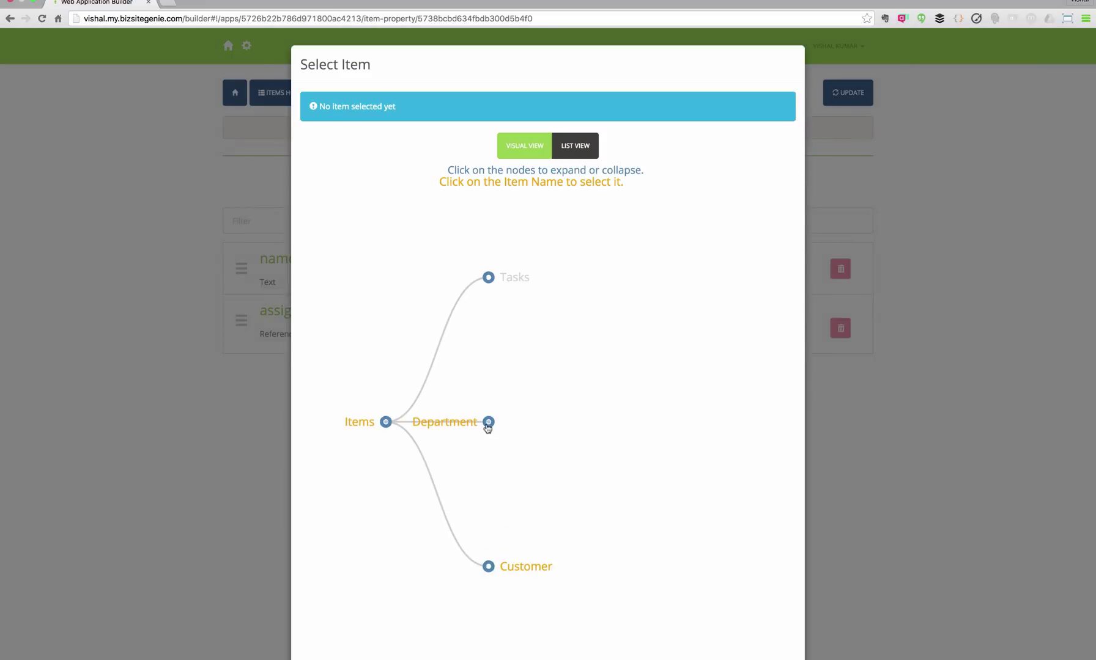
click(619, 423)
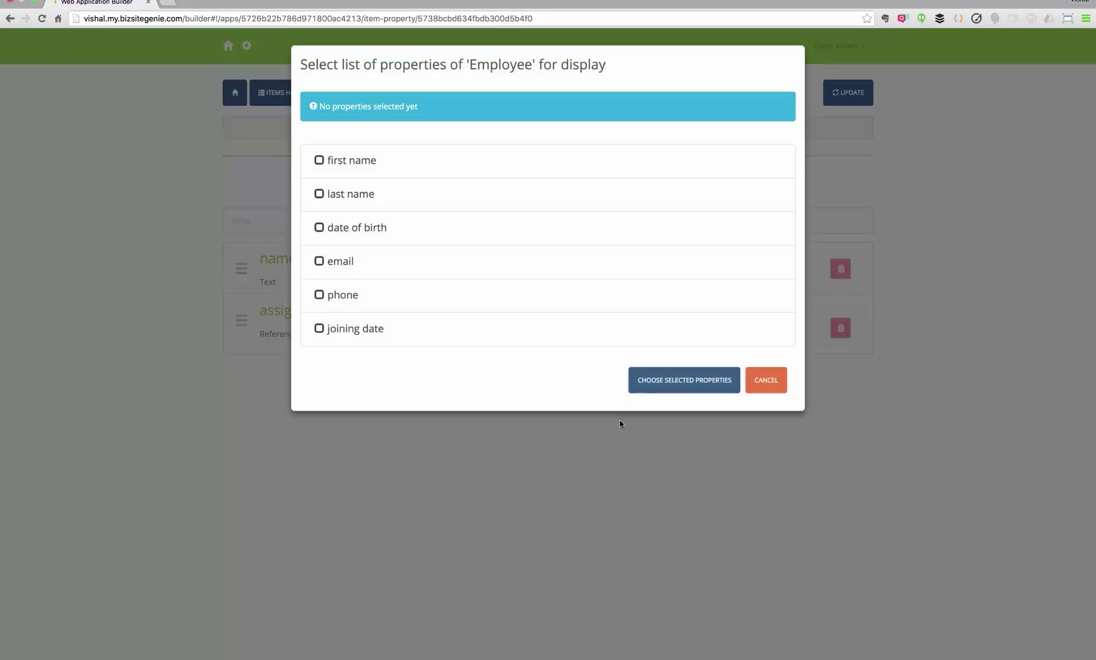
click(345, 161)
click(346, 193)
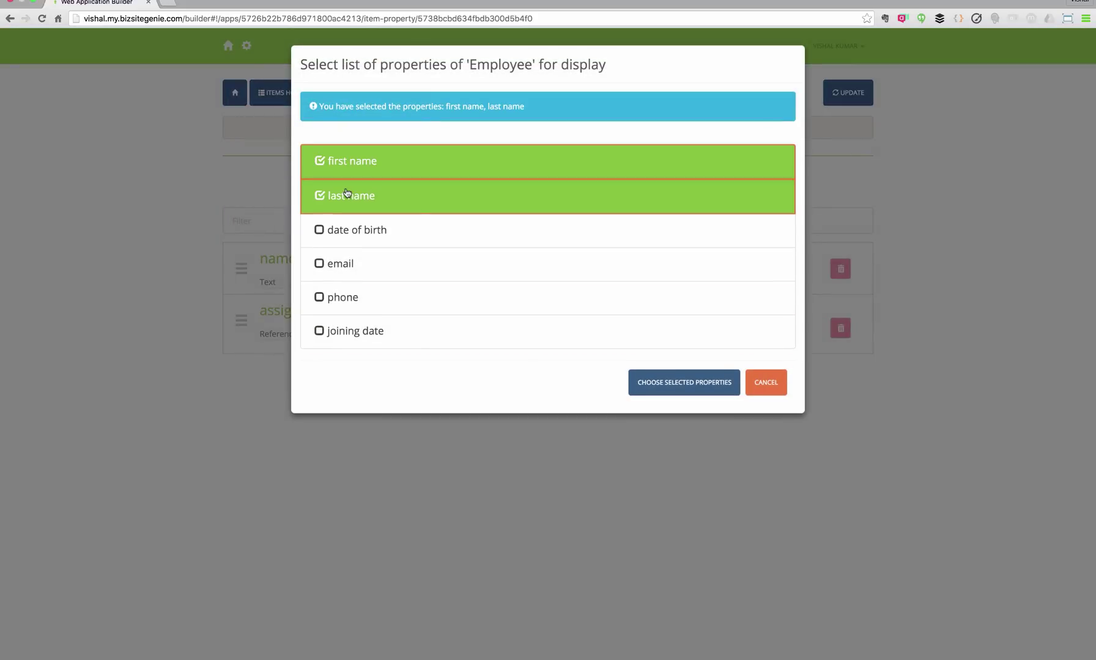
click(698, 384)
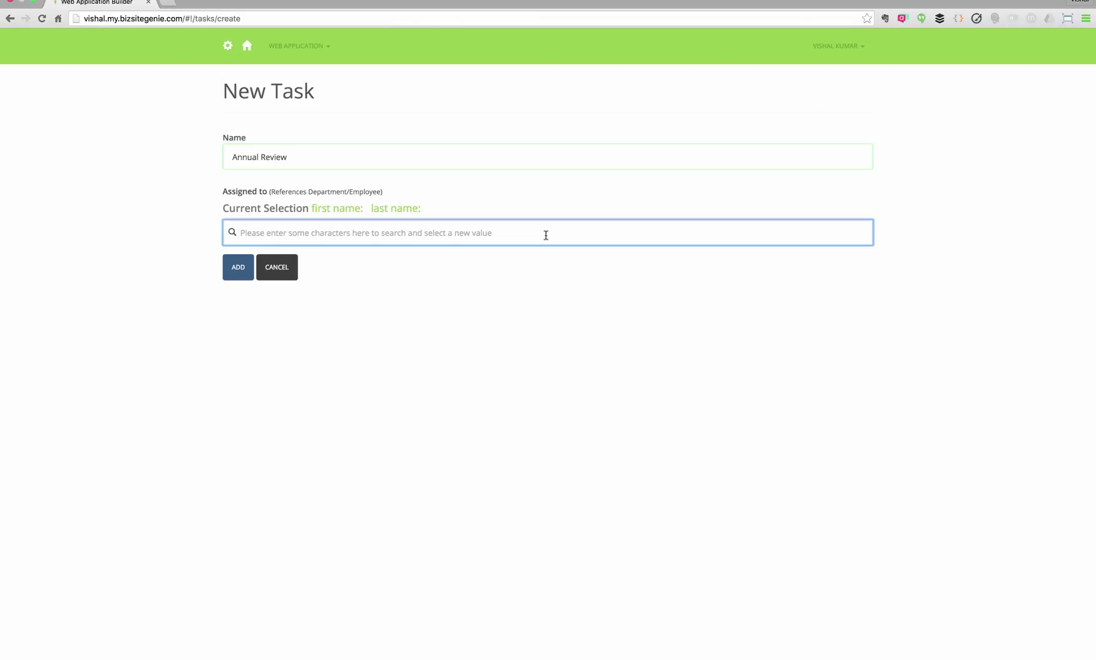
- Create an Annual Review task assigned to the second employee matching 'j'
text(j)
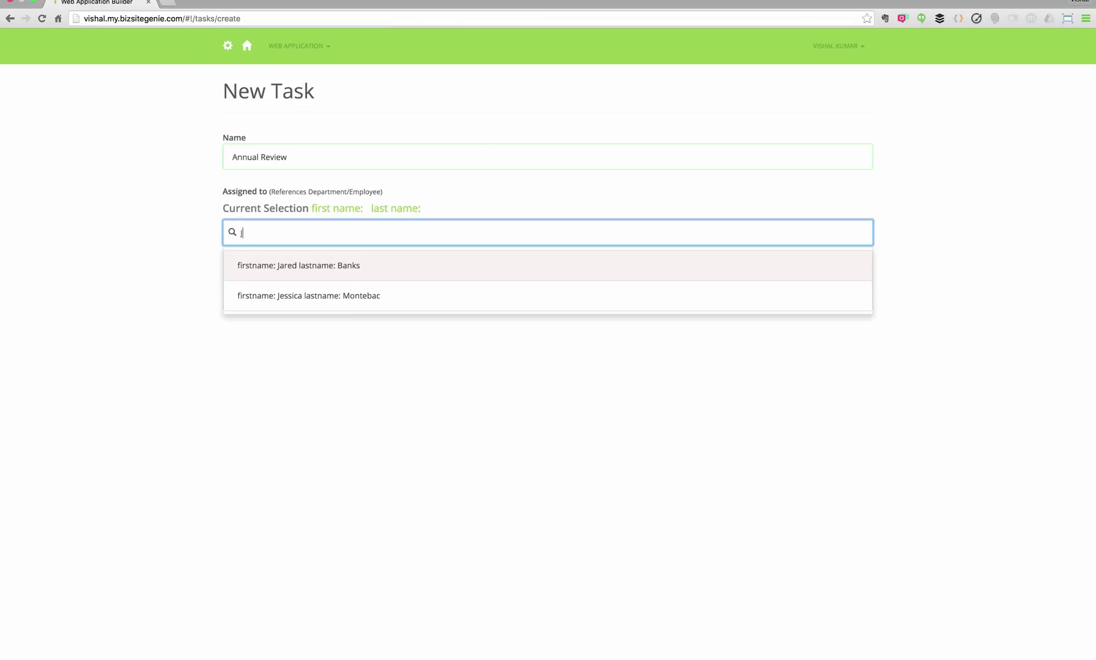
click(493, 296)
click(247, 269)
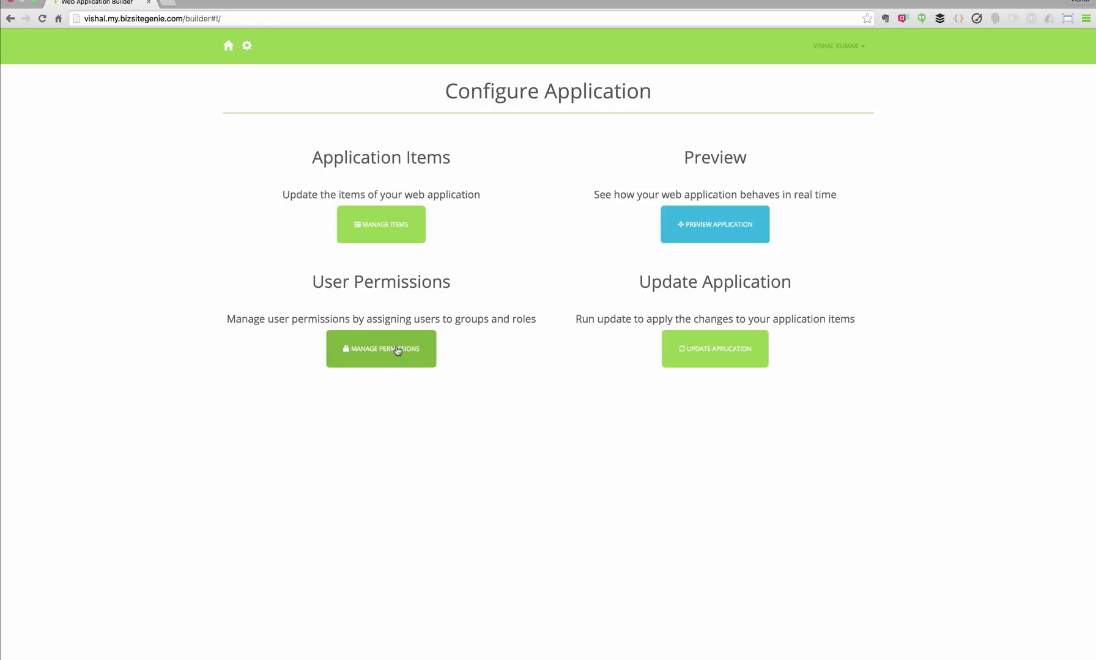
click(397, 351)
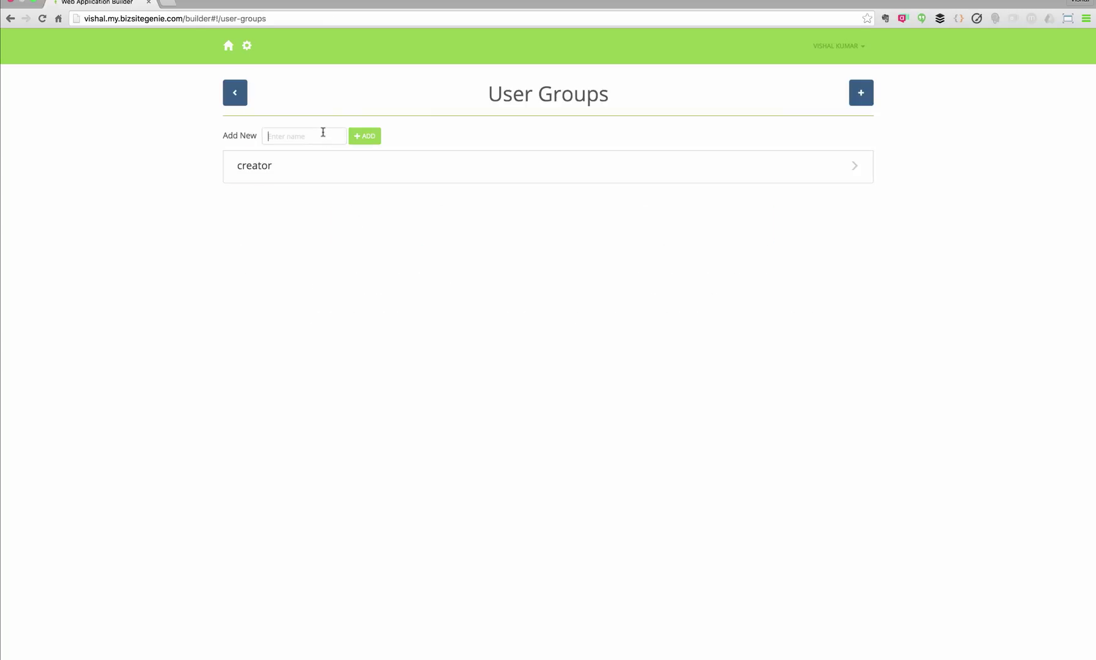
- Add a user group named hr and open its settings
text(hr)
click(365, 136)
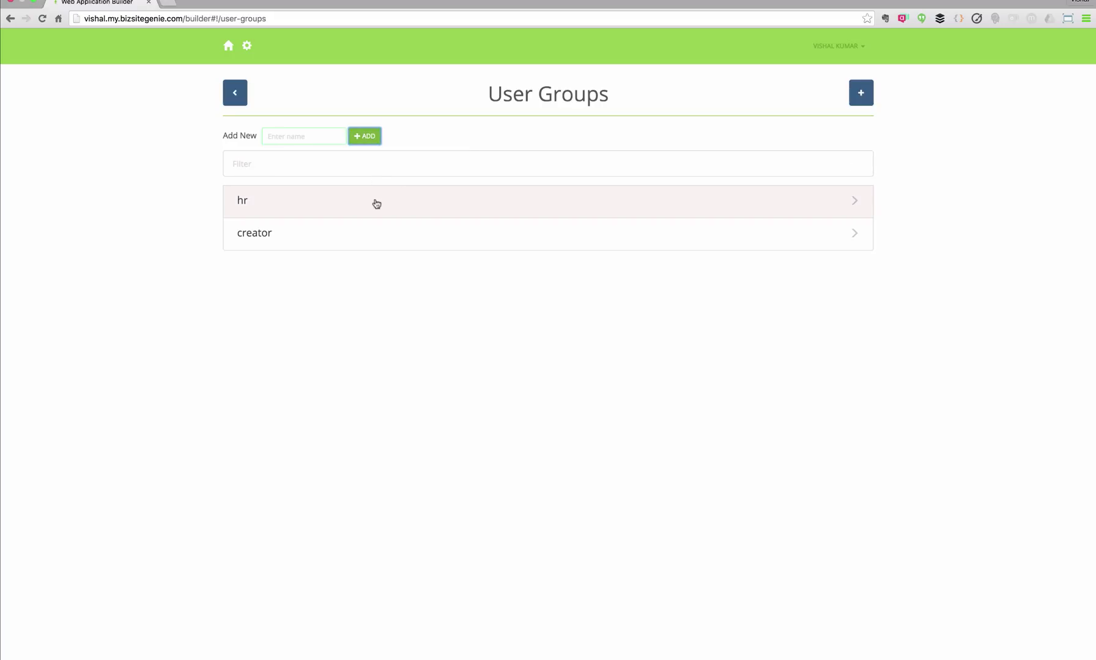
click(376, 204)
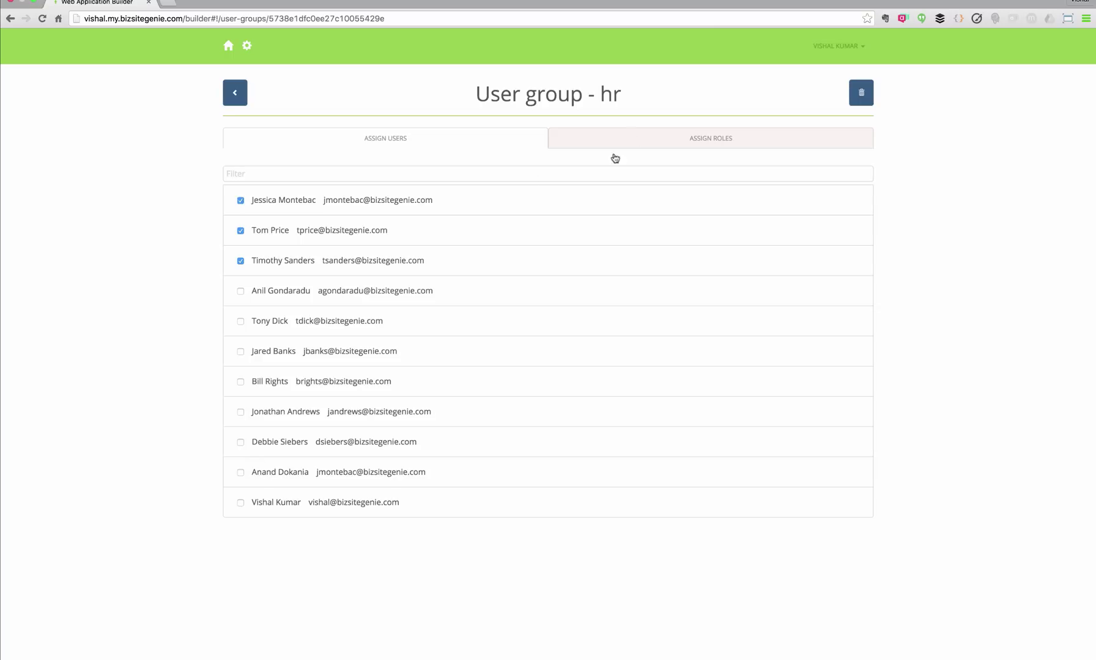
- Create a role named hrrole and assign it to the hr group
click(643, 142)
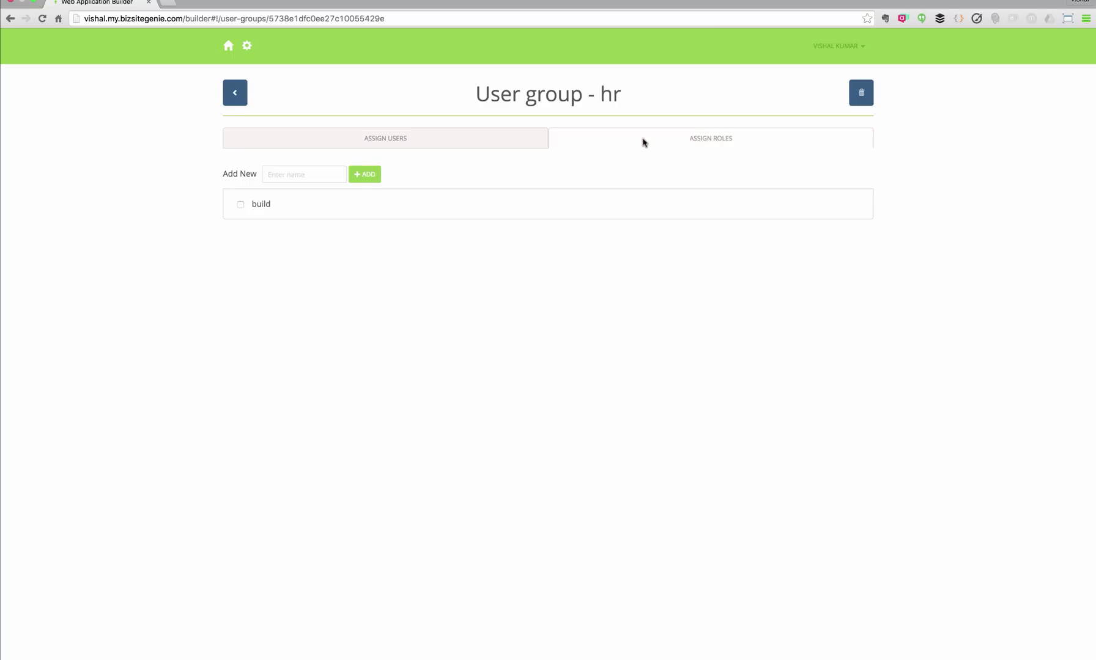
click(313, 167)
text(hr)
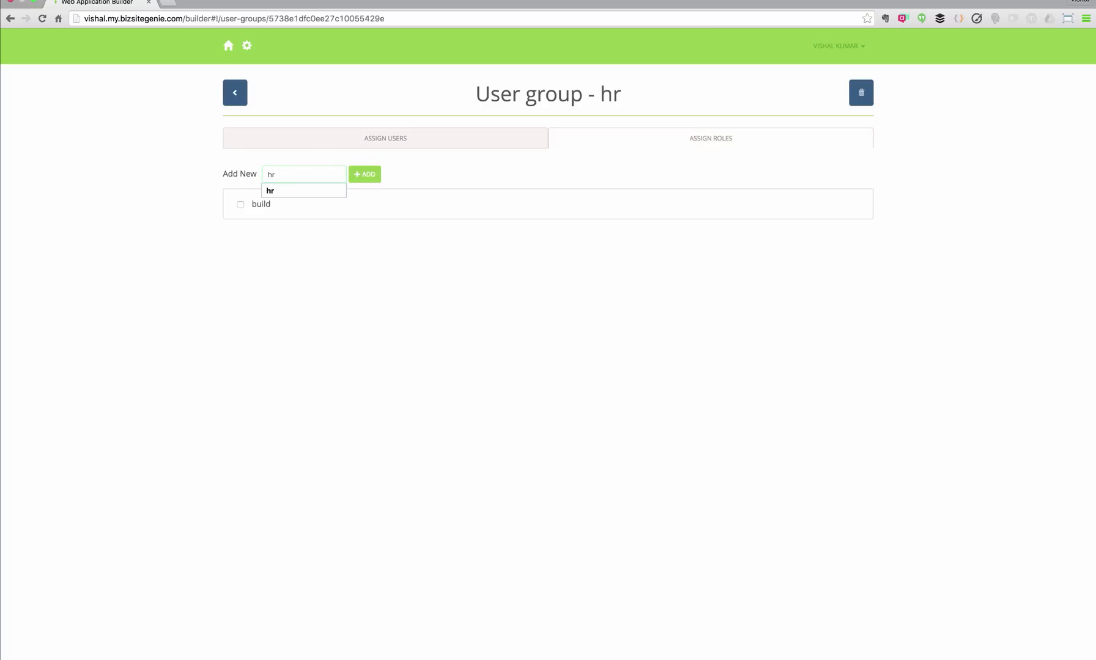
text(role)
click(367, 172)
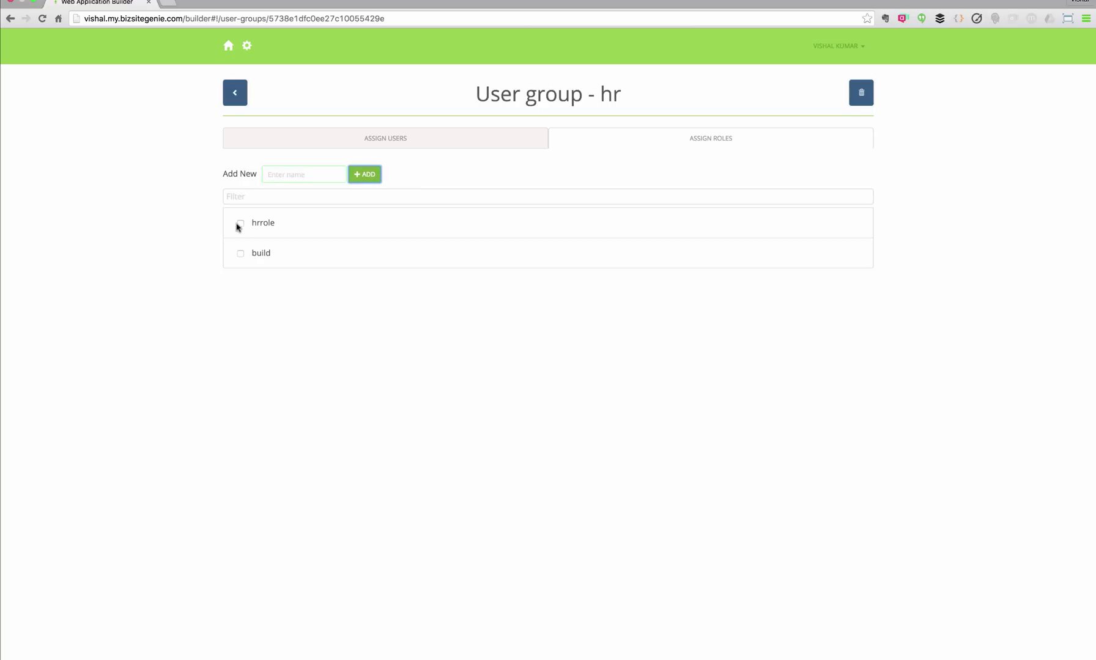
click(241, 224)
- Go to the permissions settings of the Tasks item
click(235, 92)
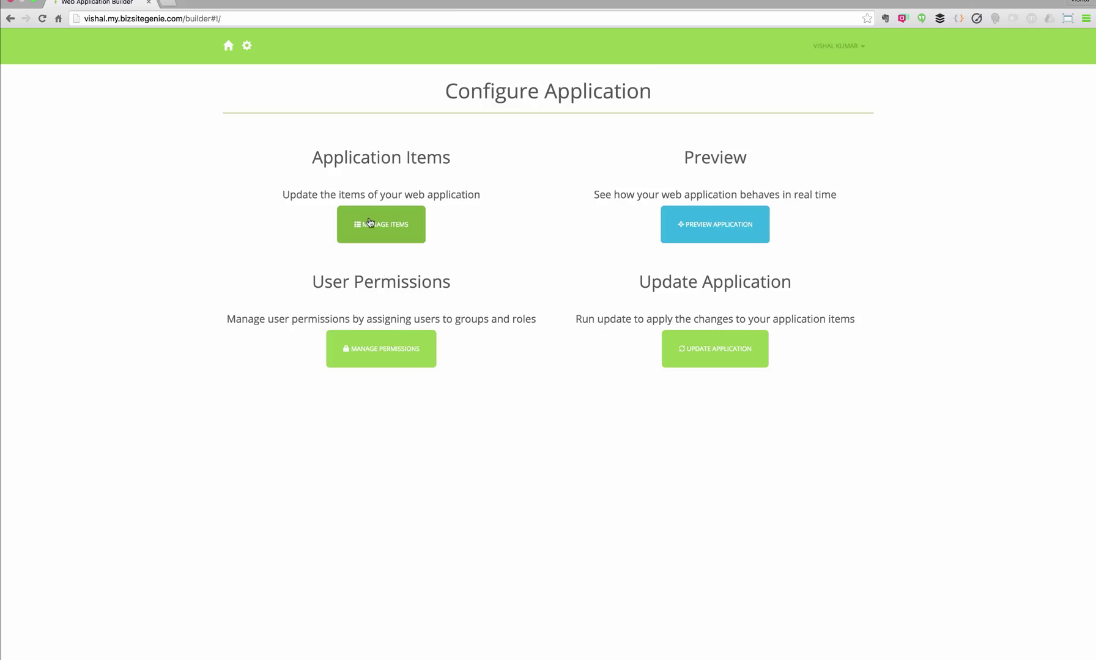
click(369, 221)
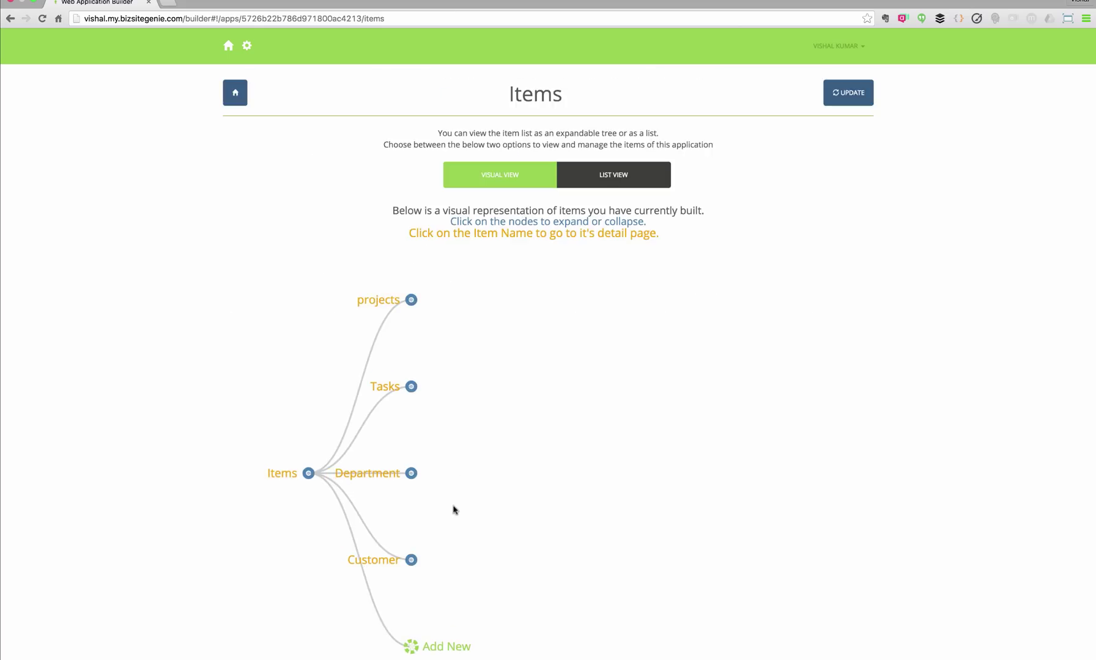
click(392, 387)
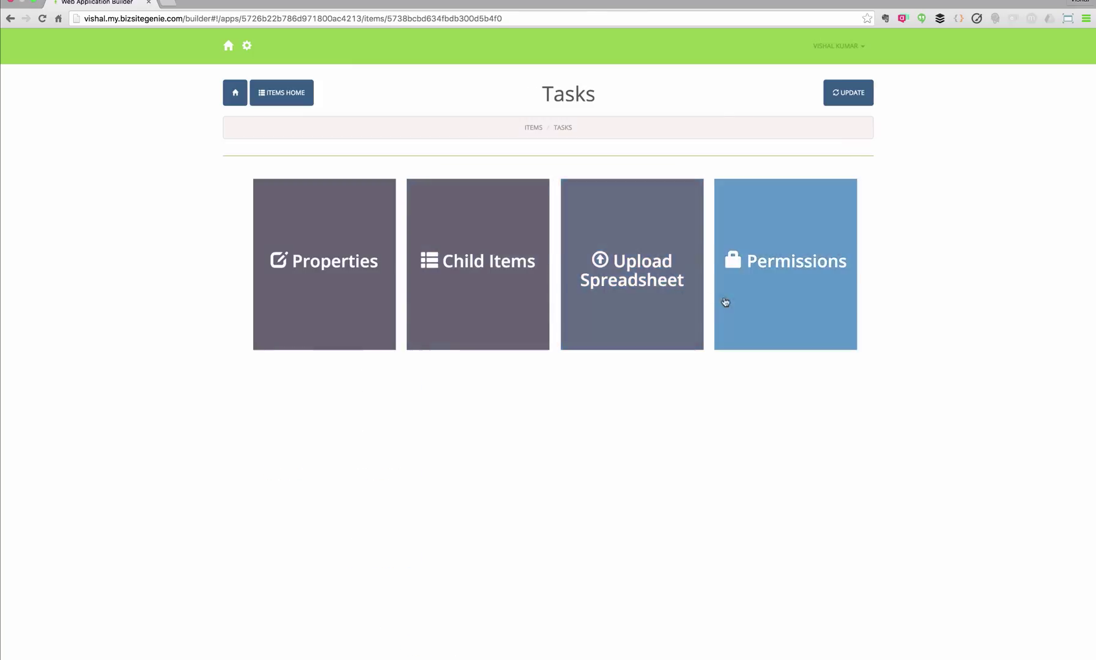
click(725, 302)
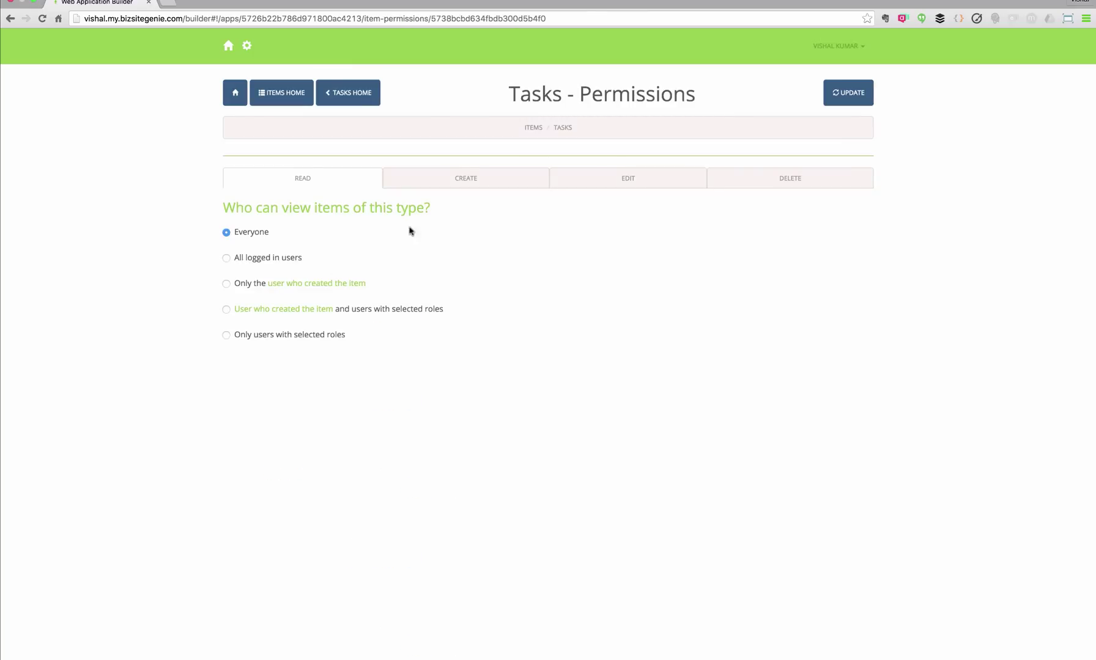
- Restrict Tasks creation to selected roles with hrrole, and let hrrole edit Tasks
click(467, 180)
click(311, 259)
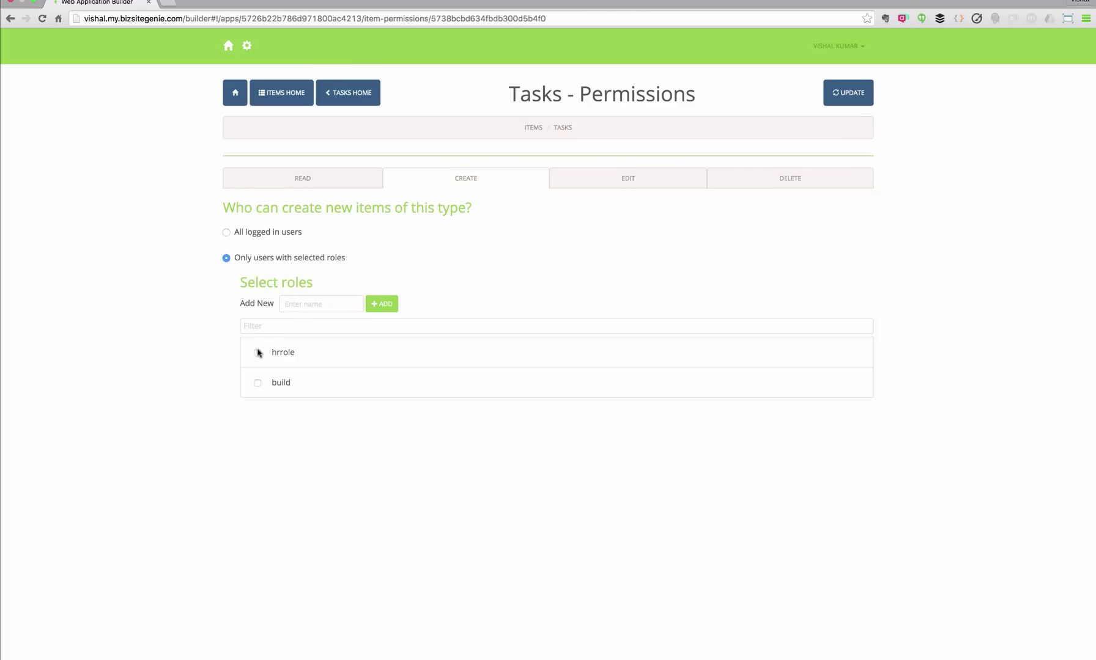
click(257, 352)
click(621, 178)
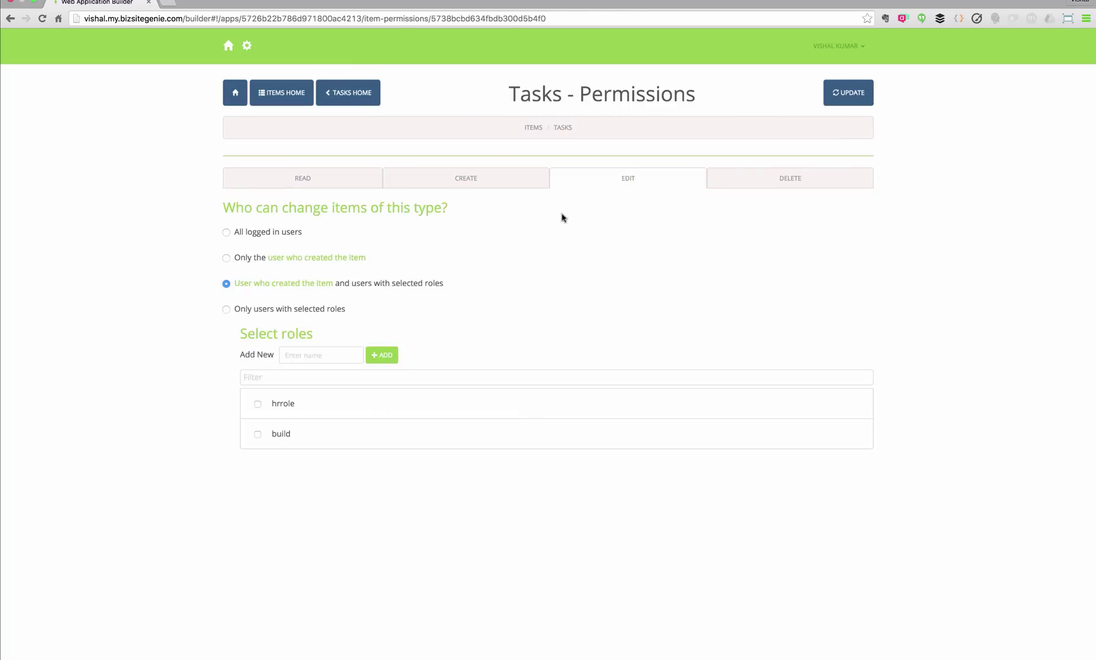
click(258, 404)
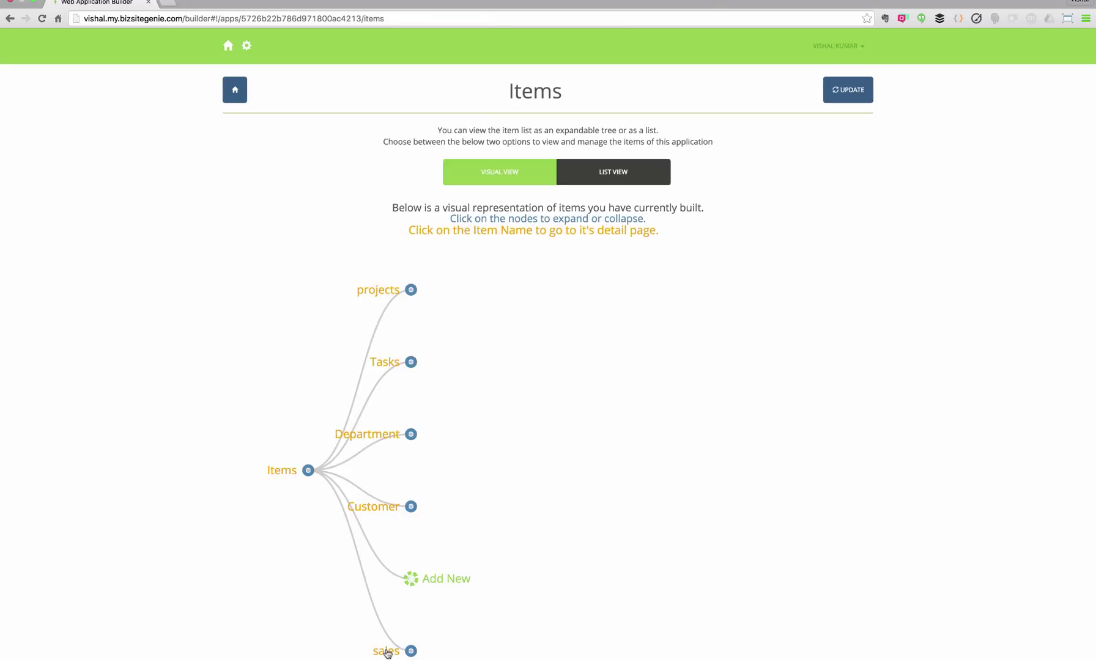
- Upload SalesJan2009.csv as the sales item's spreadsheet data
click(385, 652)
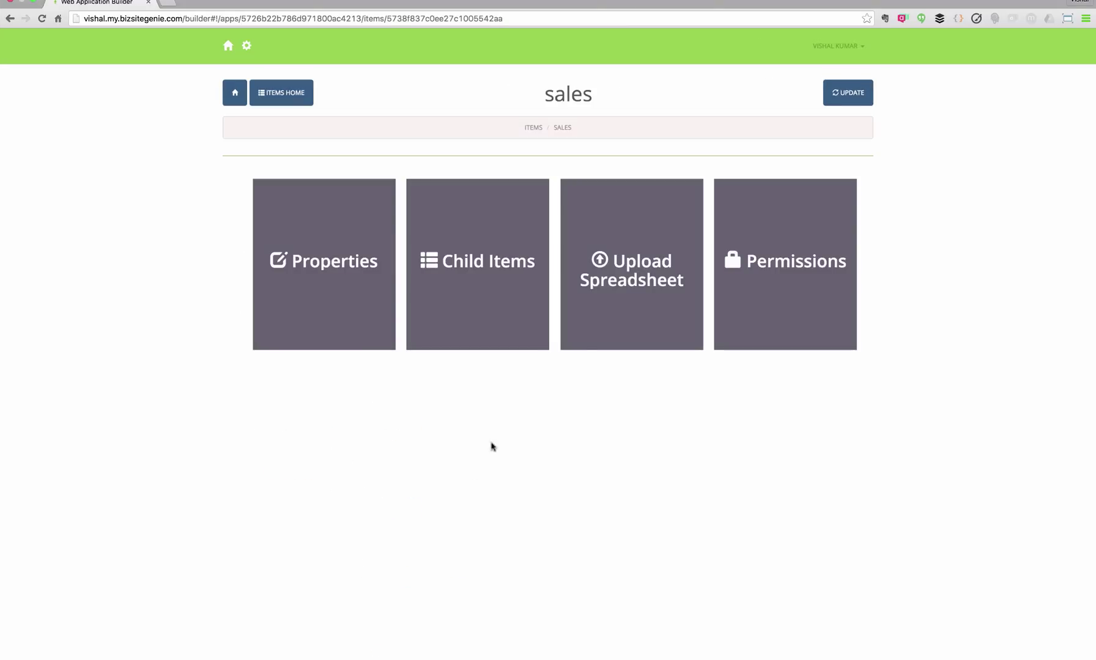
click(605, 321)
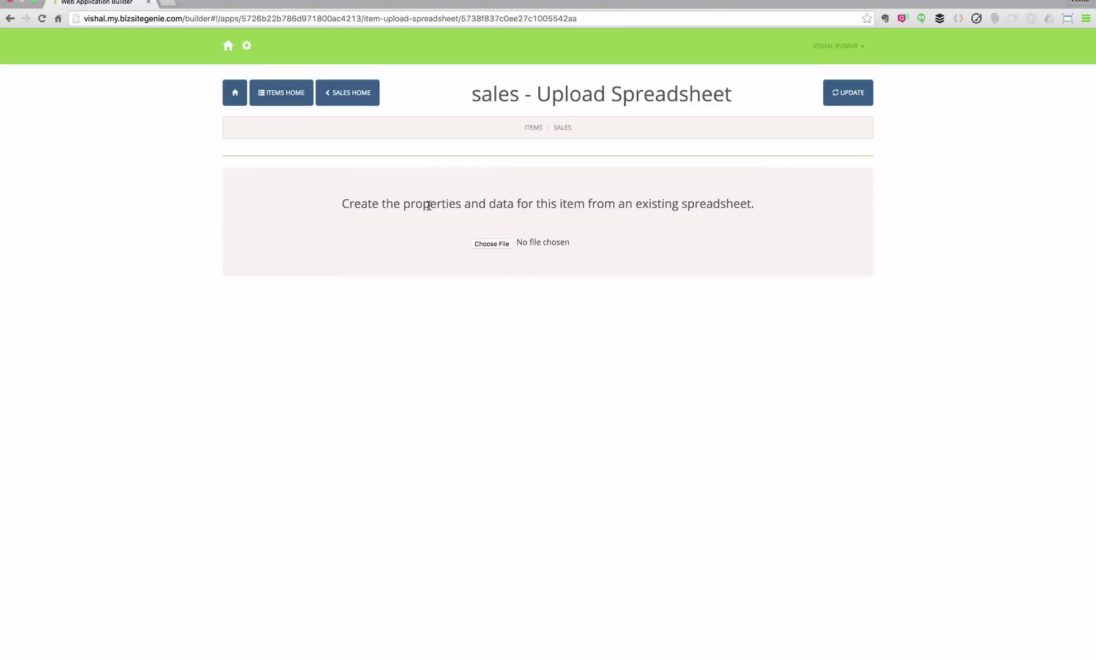
click(482, 246)
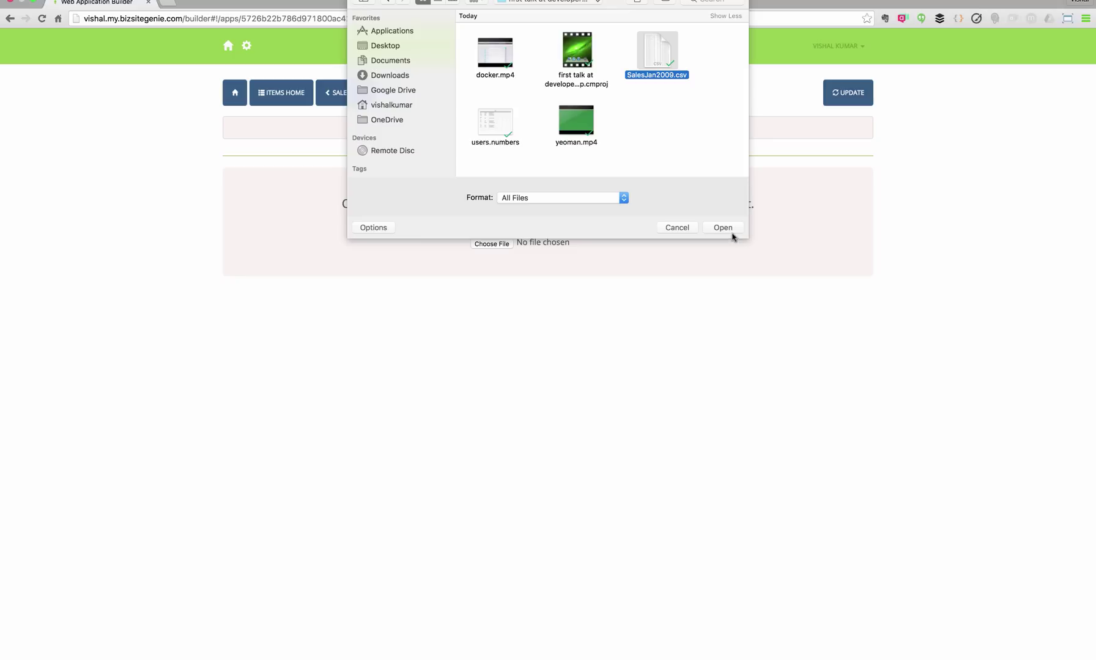
click(723, 228)
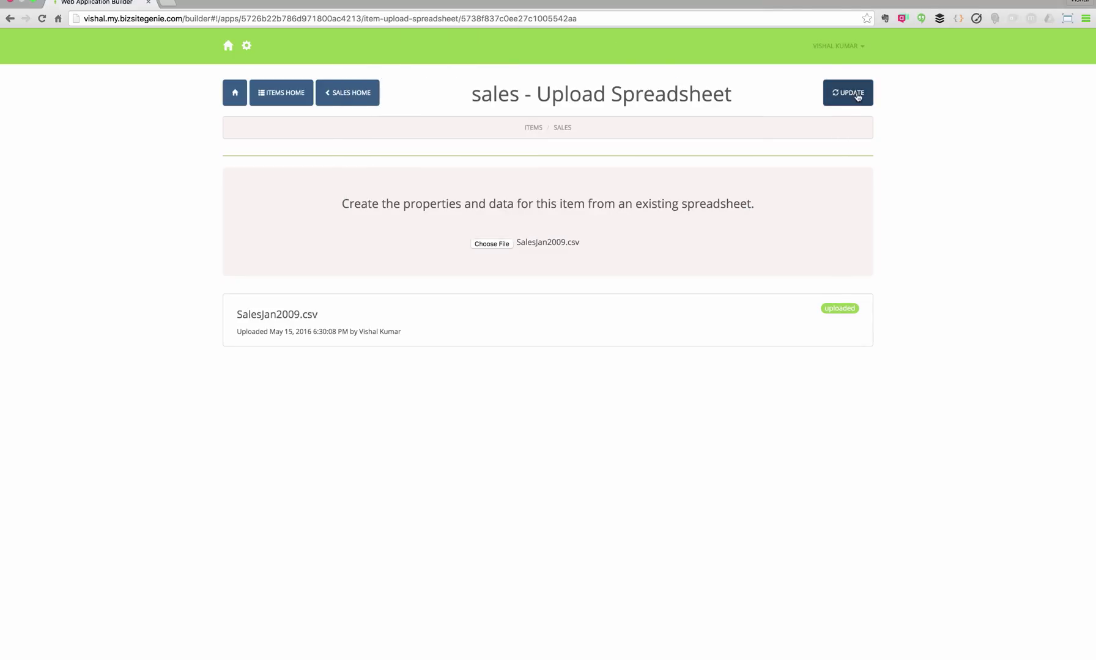
- Update the application, then view Sales records with state, date, price, payment type, location
click(849, 93)
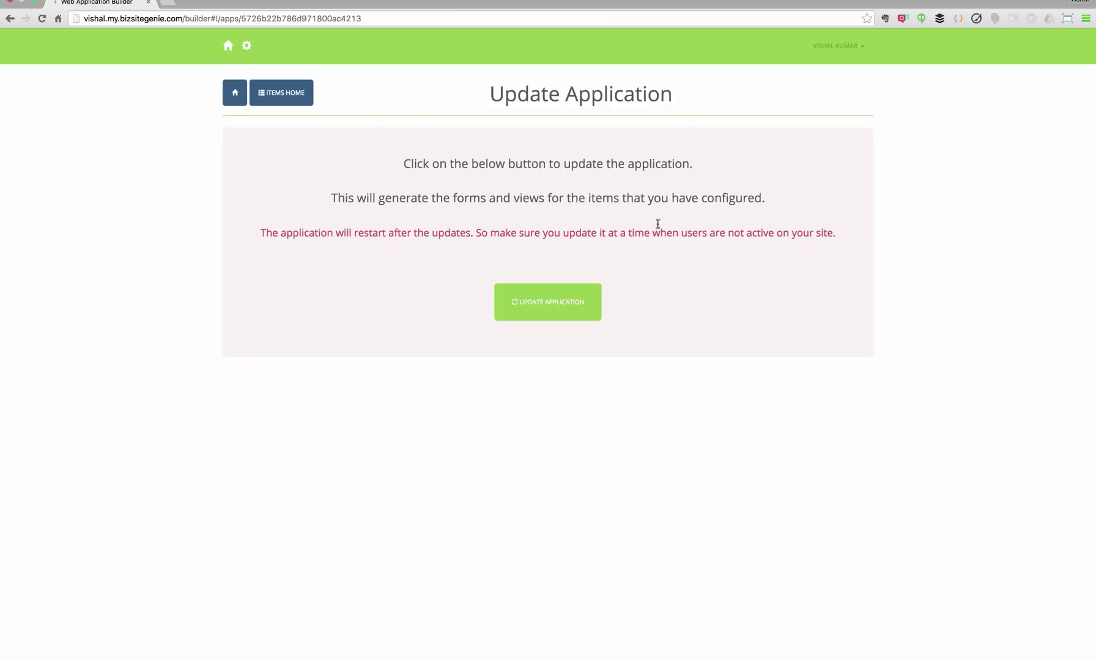
click(579, 297)
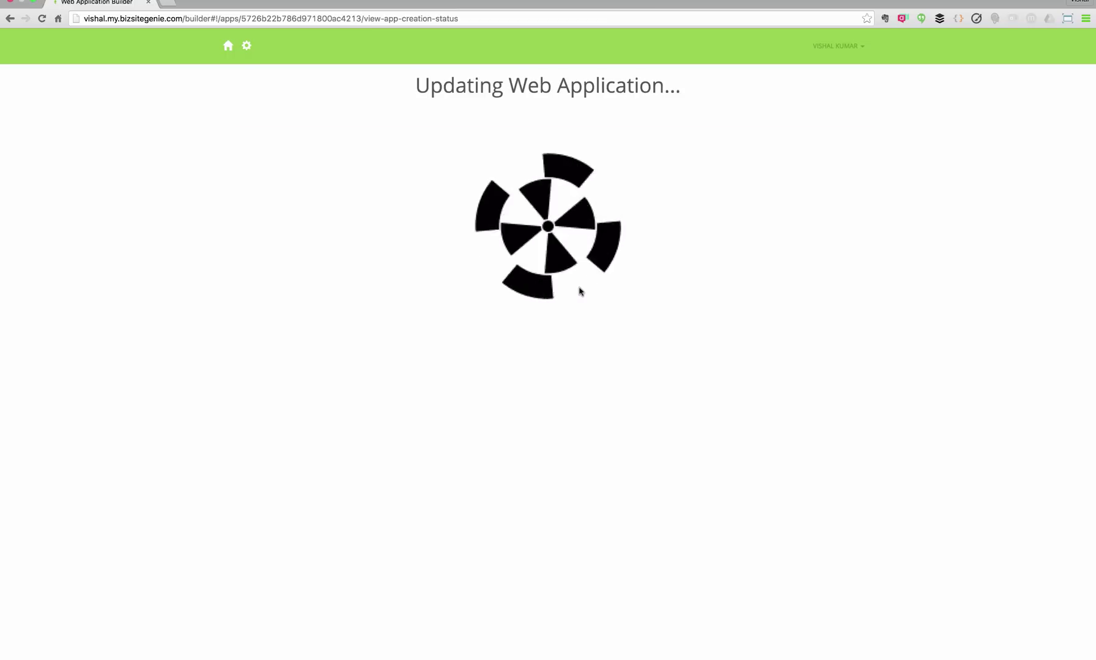
click(498, 501)
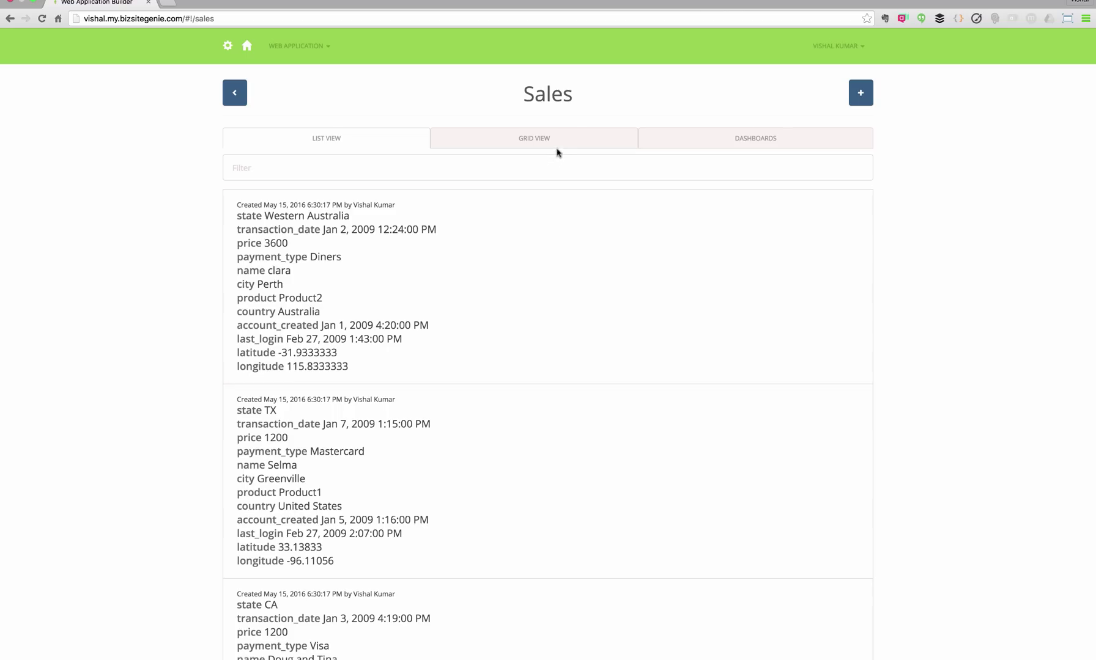
- Add a sales table widget showing transaction_date, product and price to the sales 2009 dashboard
click(560, 146)
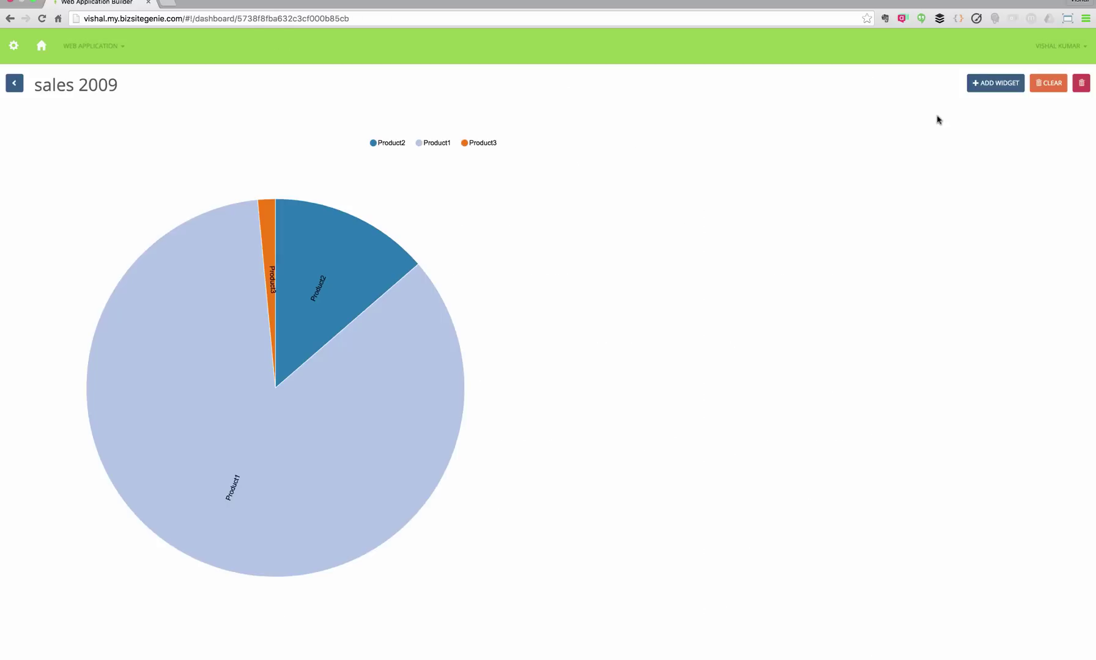
click(995, 83)
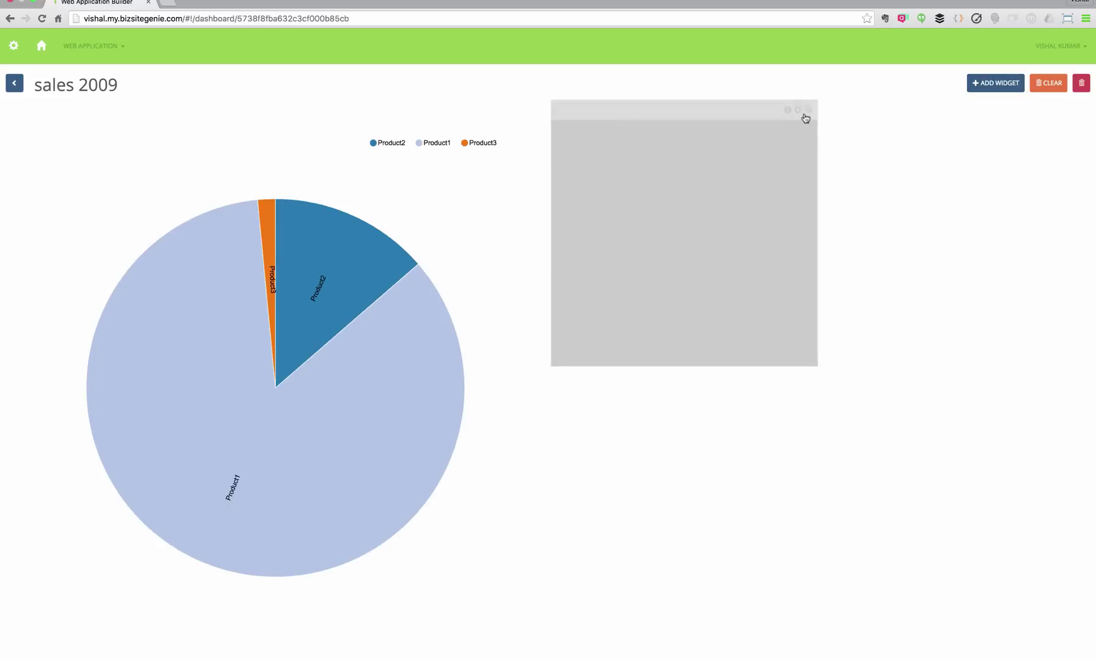
click(798, 111)
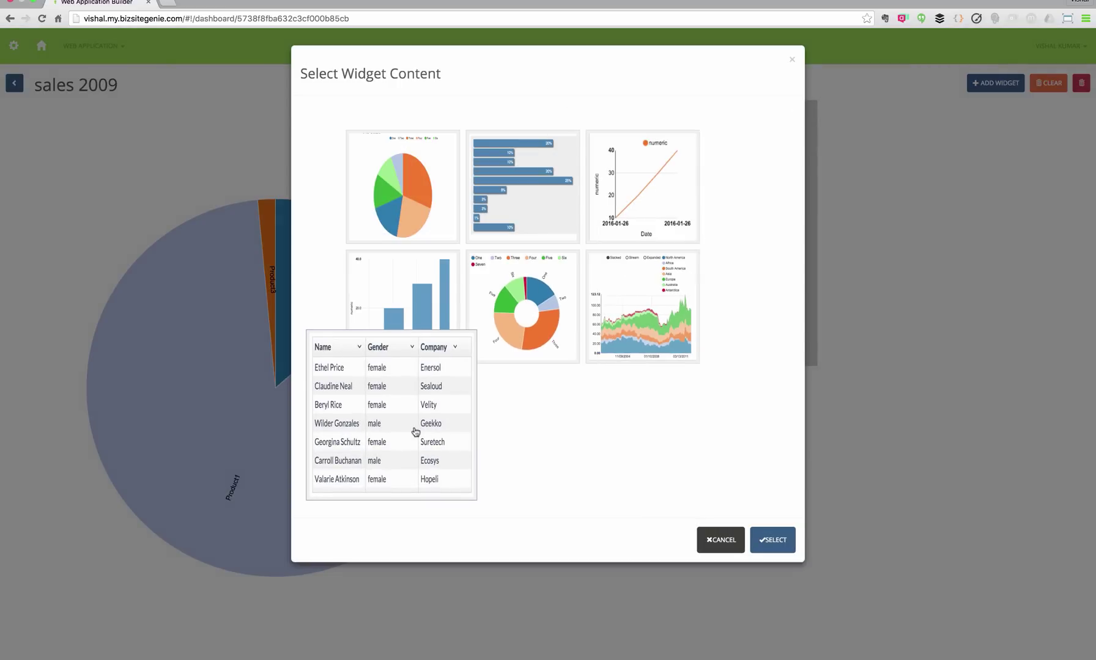
click(786, 544)
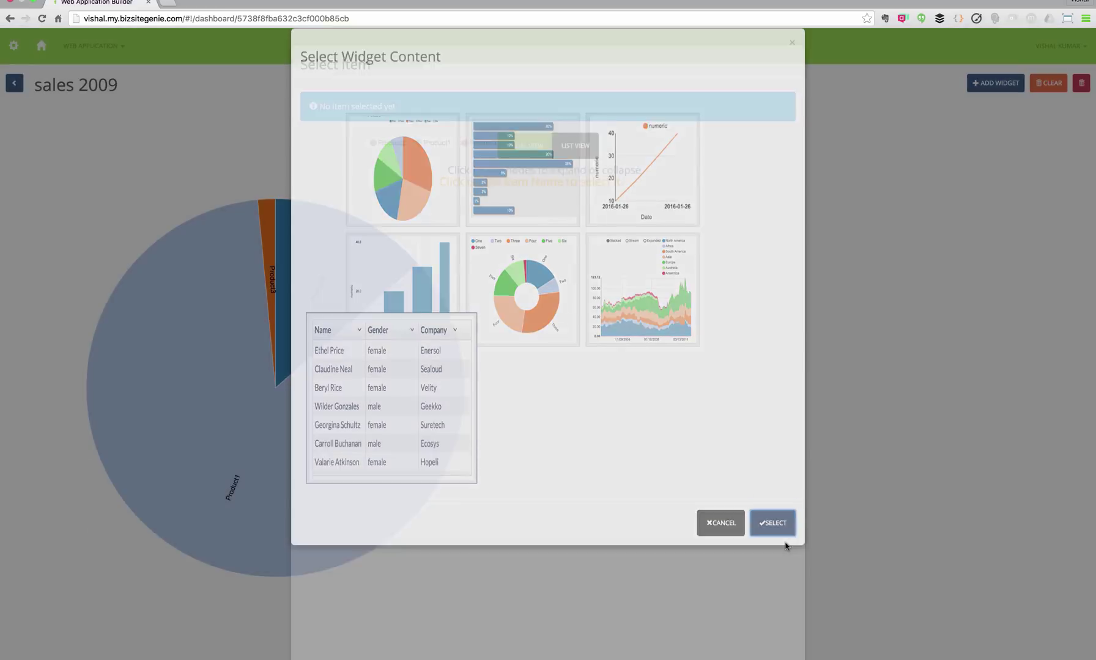
click(518, 250)
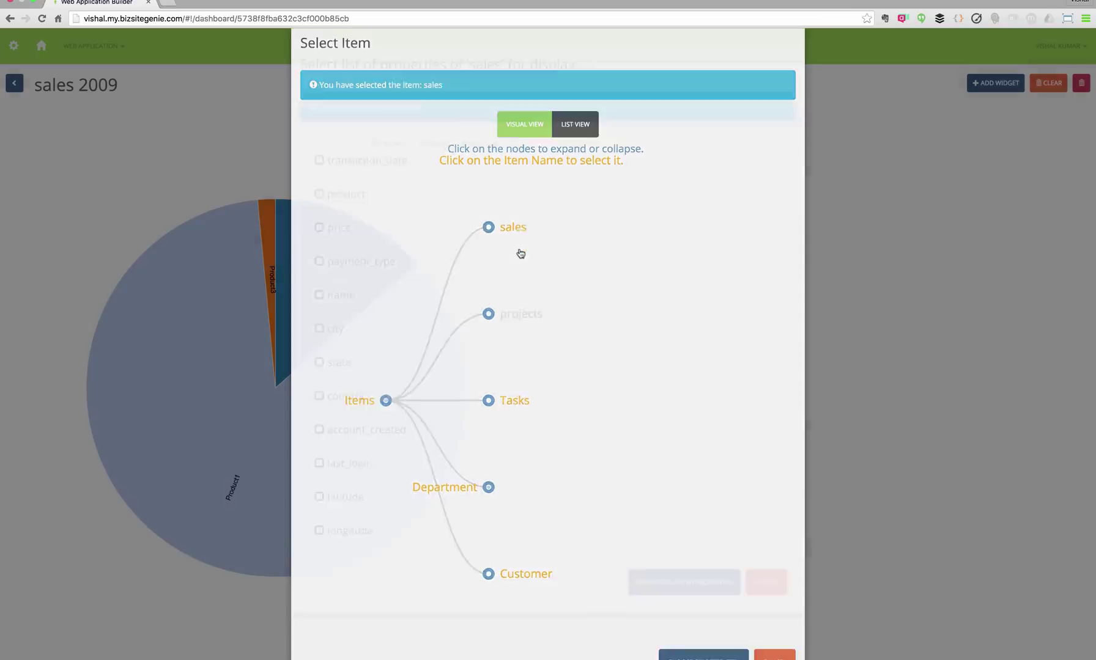
click(381, 166)
click(380, 199)
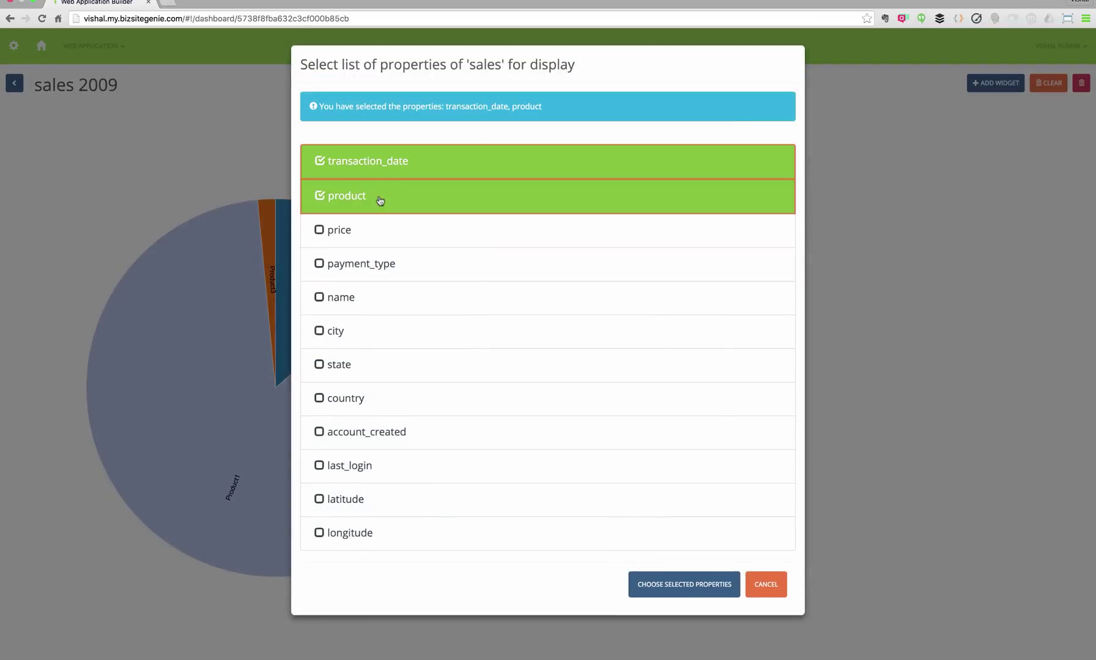
click(379, 234)
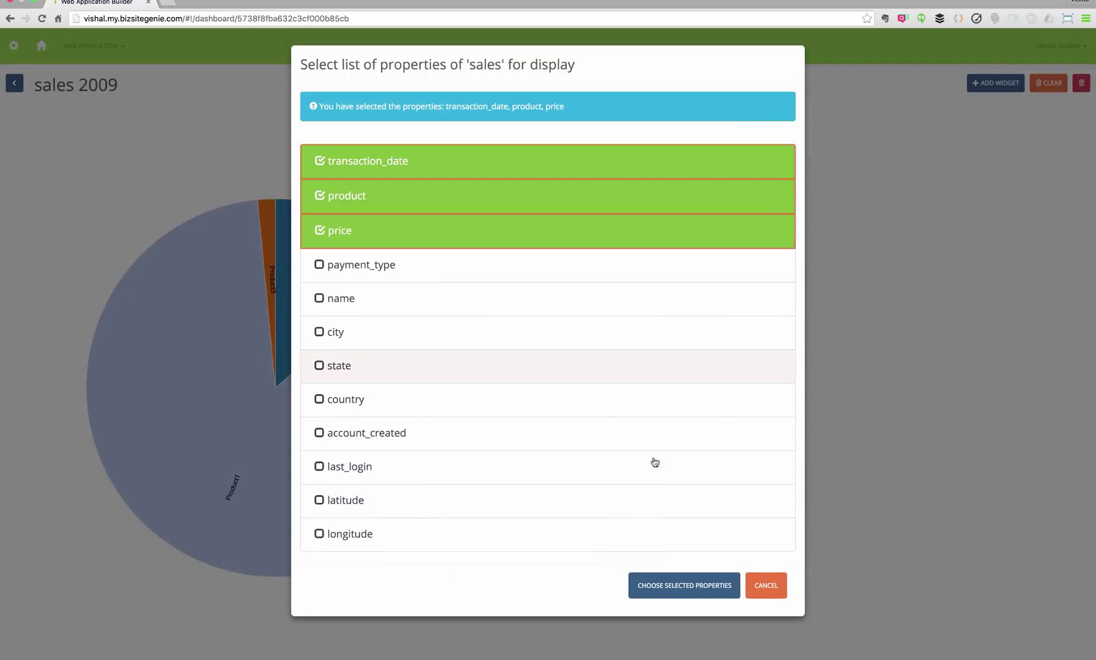
click(703, 587)
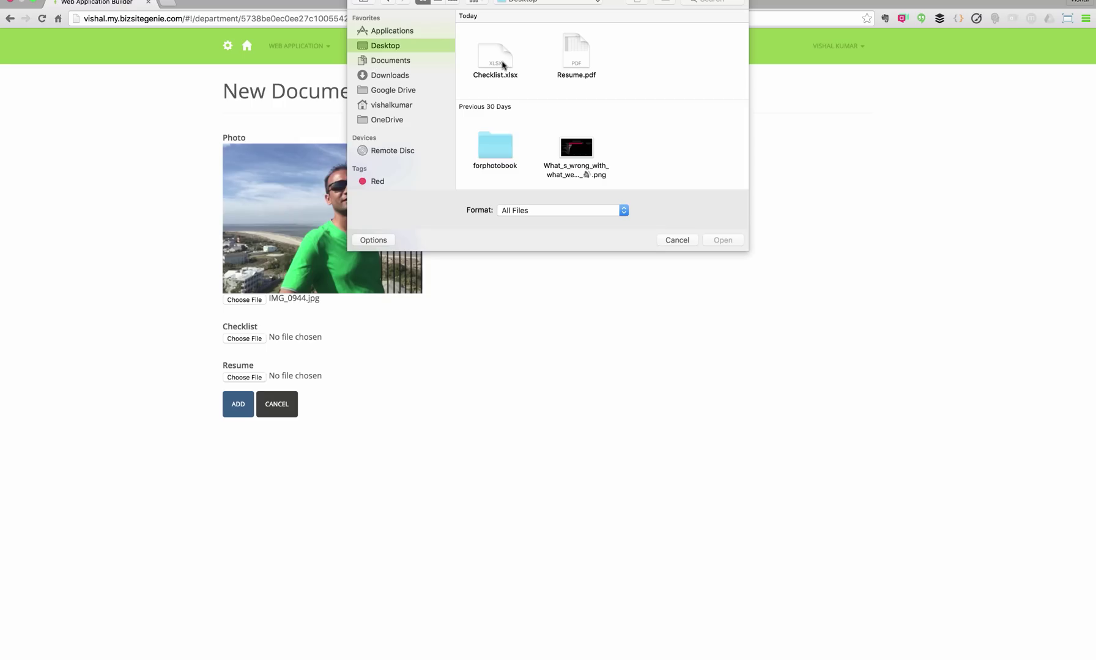
- Attach Checklist.xlsx as the checklist and Resume.pdf as the resume, then add the document
click(500, 61)
click(726, 242)
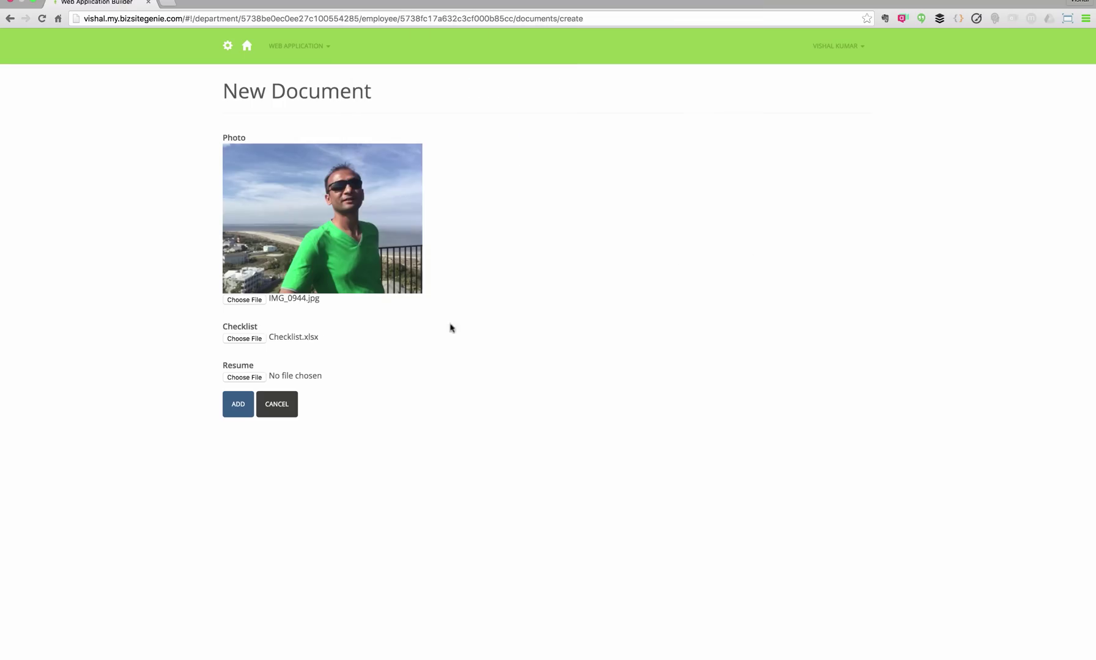
click(251, 390)
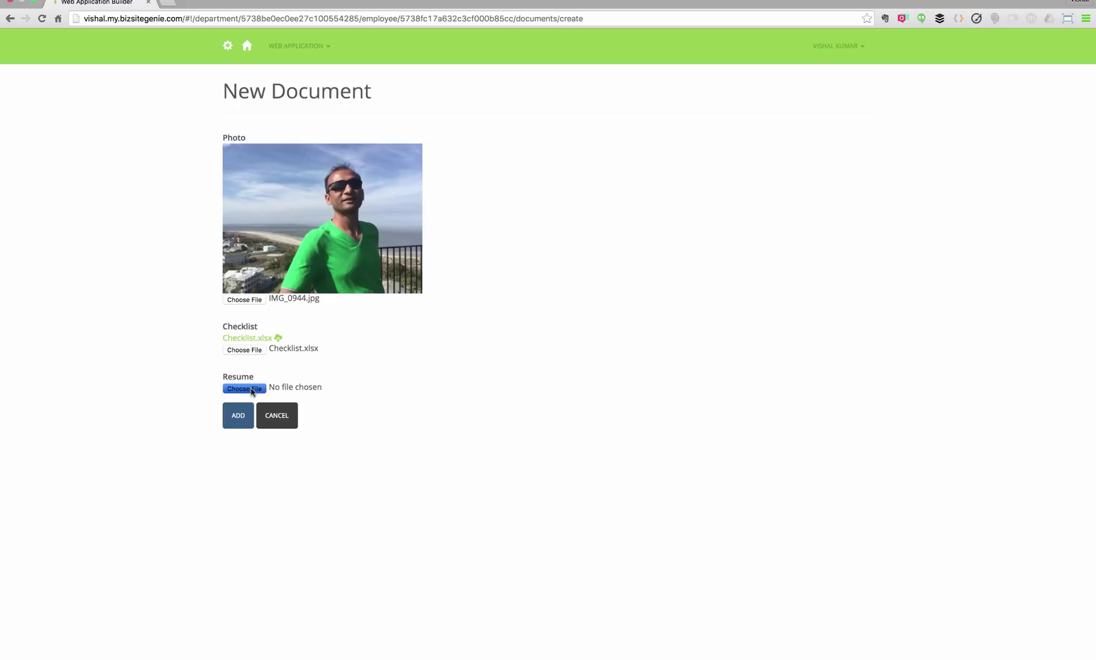
click(577, 58)
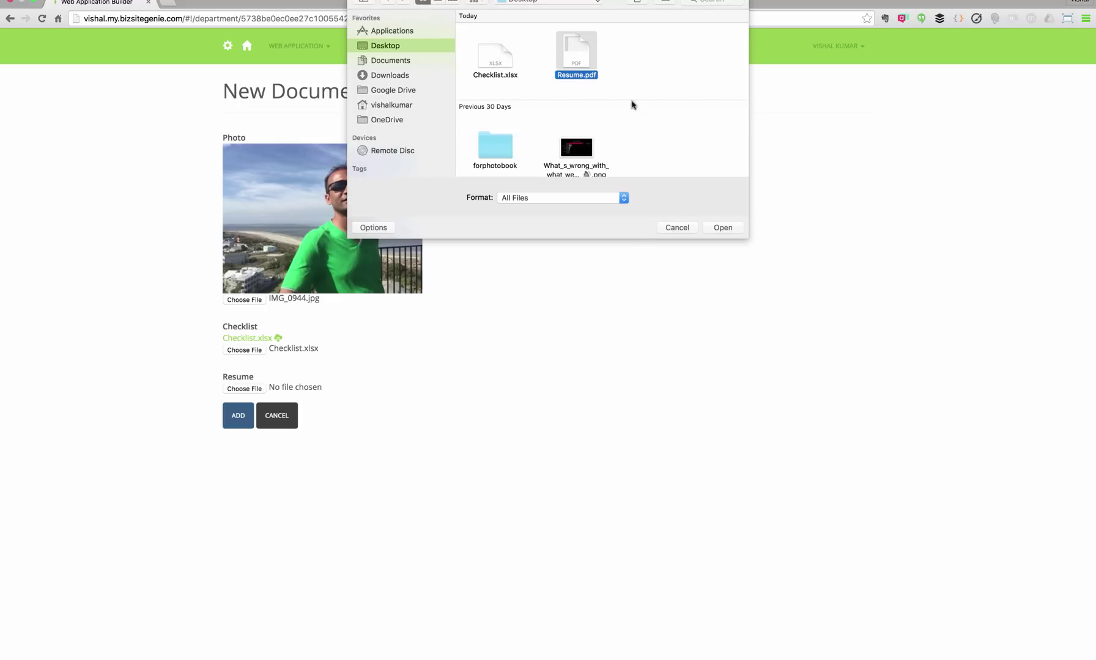
click(725, 230)
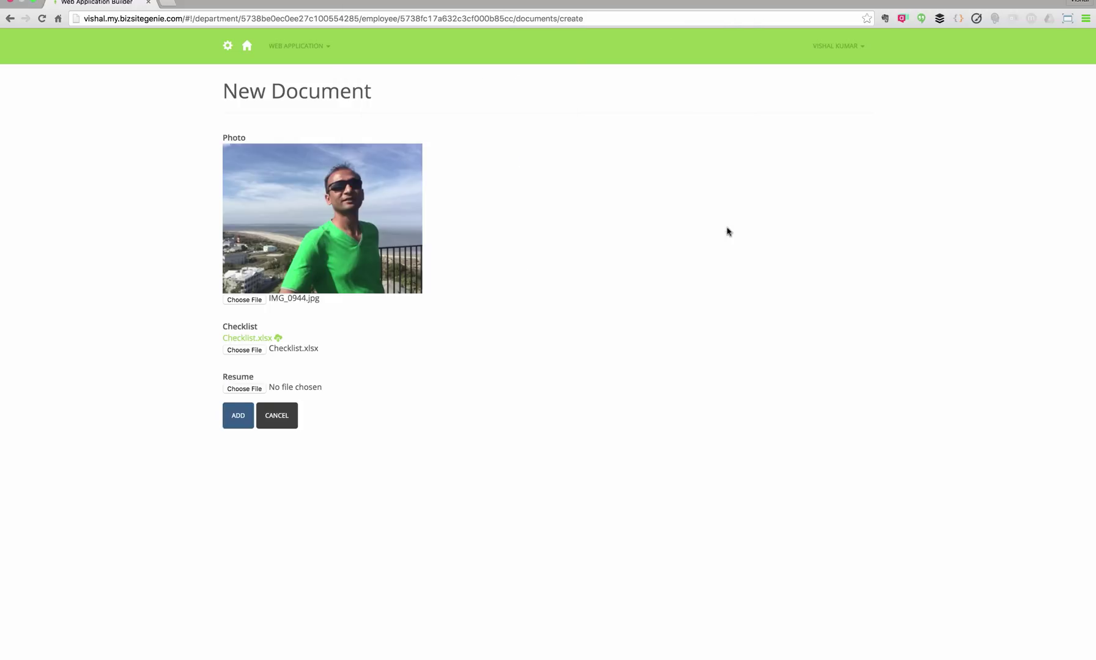
click(236, 428)
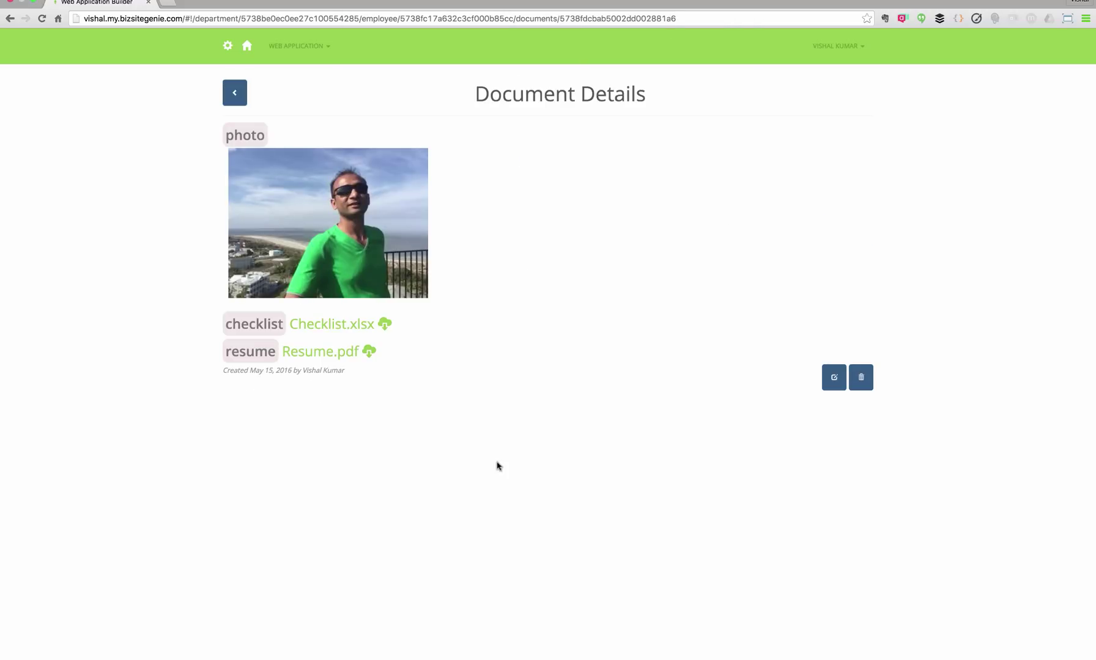